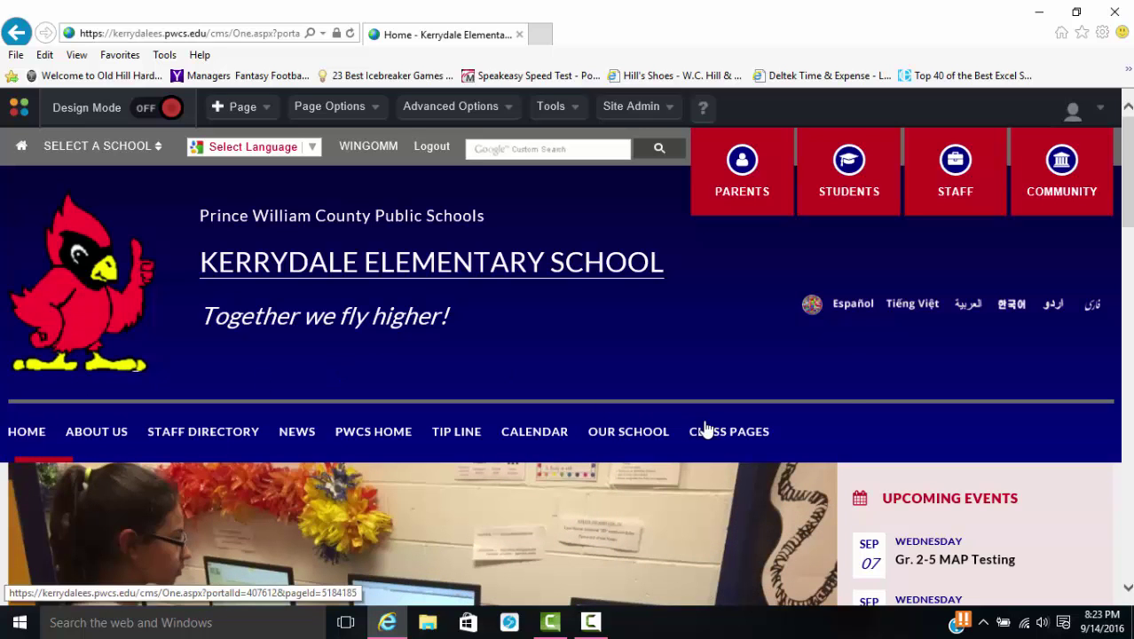
Open the Technology page listed under Specialists in the school site's Class Pages
mouse_move(706, 429)
mouse_move(768, 319)
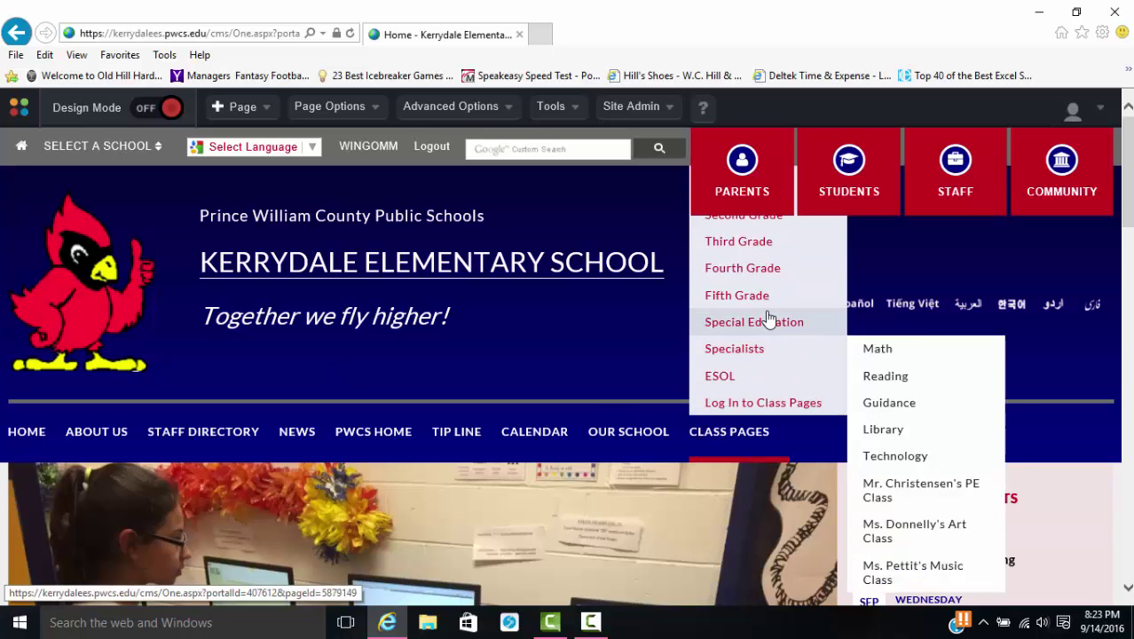
mouse_move(757, 349)
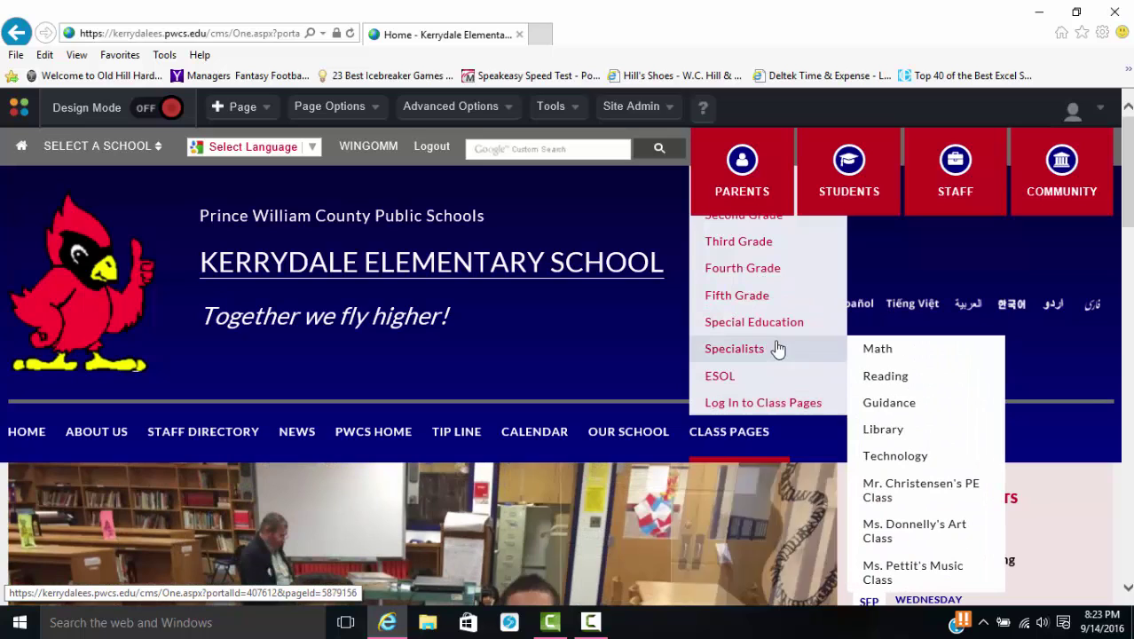
left_click(899, 453)
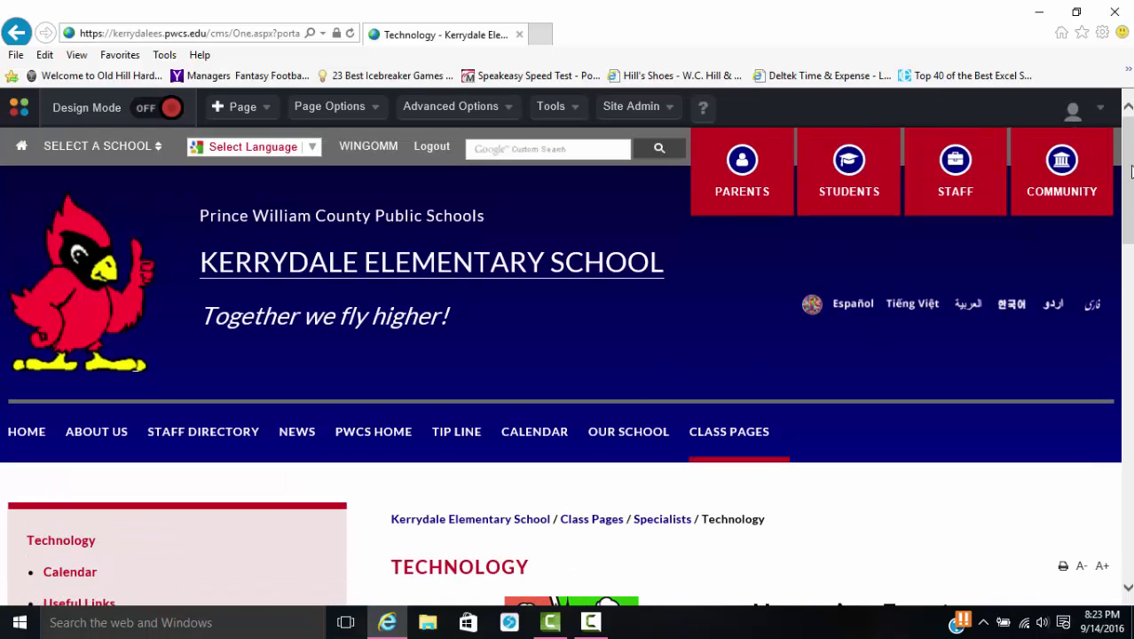
Turn on Design Mode and open the Content portlet holding the Thank a Teacher picture for editing
left_click_drag(1132, 170, 1132, 204)
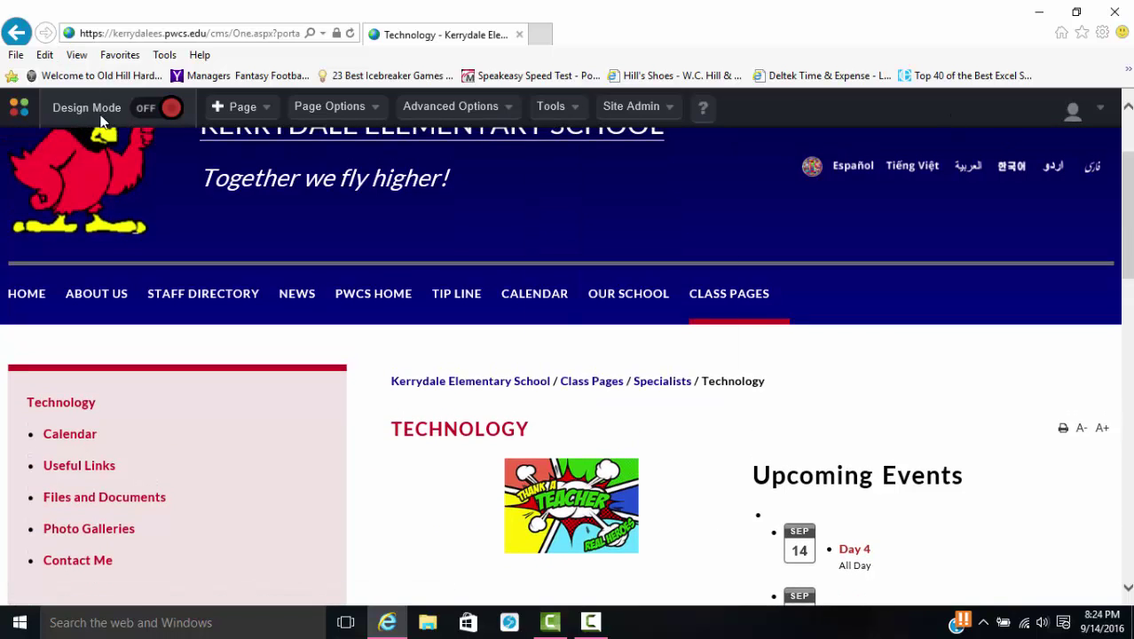
left_click(166, 110)
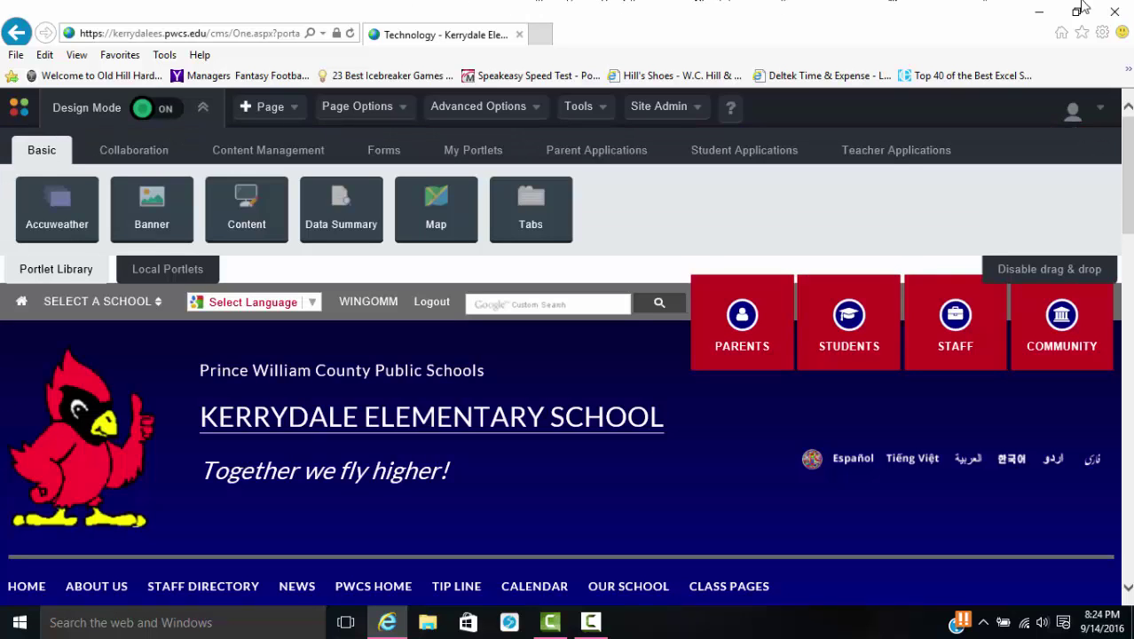
left_click_drag(1129, 191, 1131, 260)
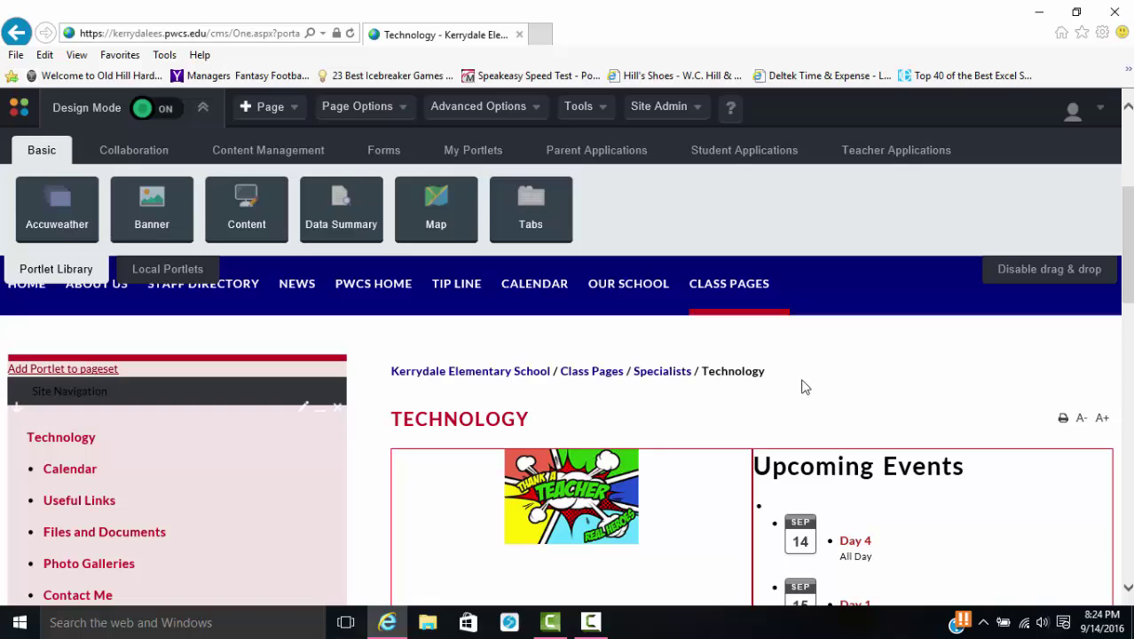
mouse_move(654, 515)
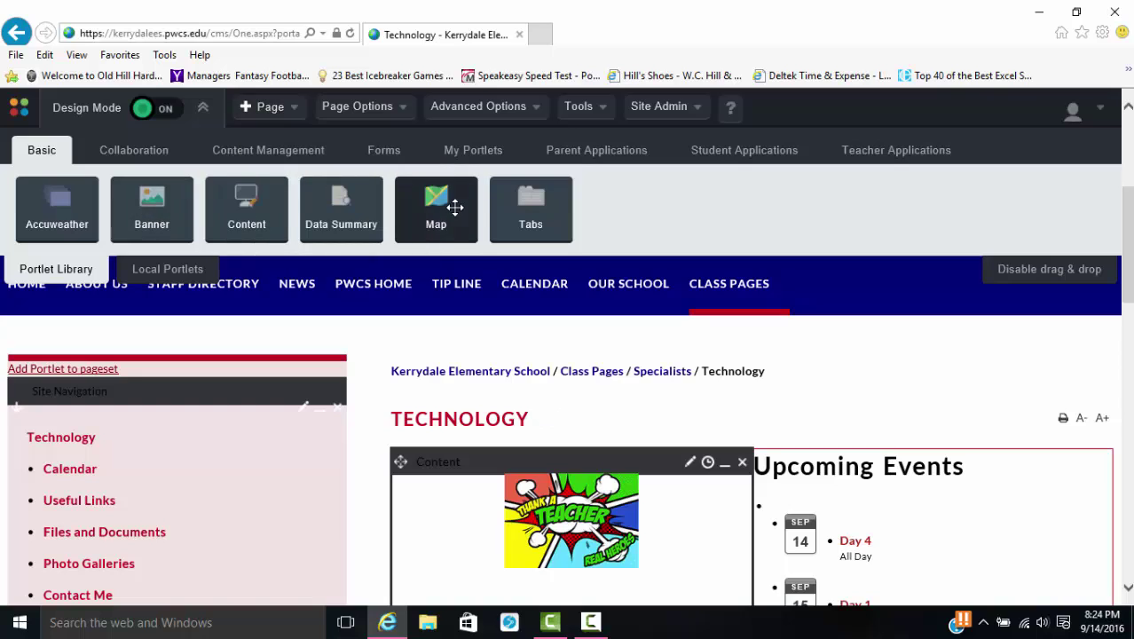
mouse_move(720, 463)
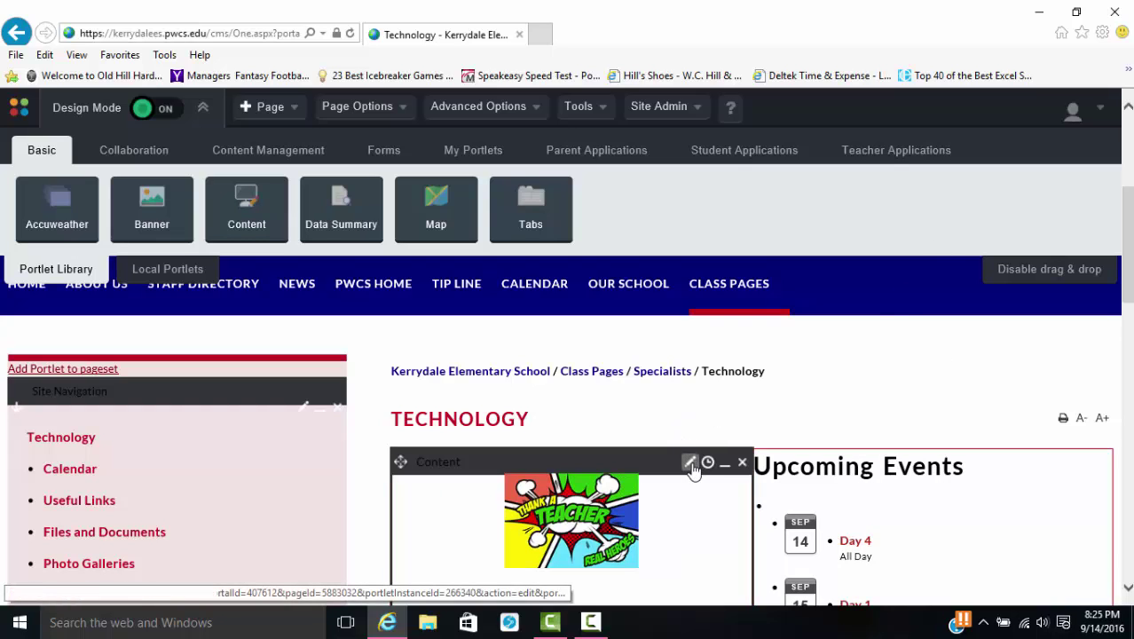
left_click(690, 462)
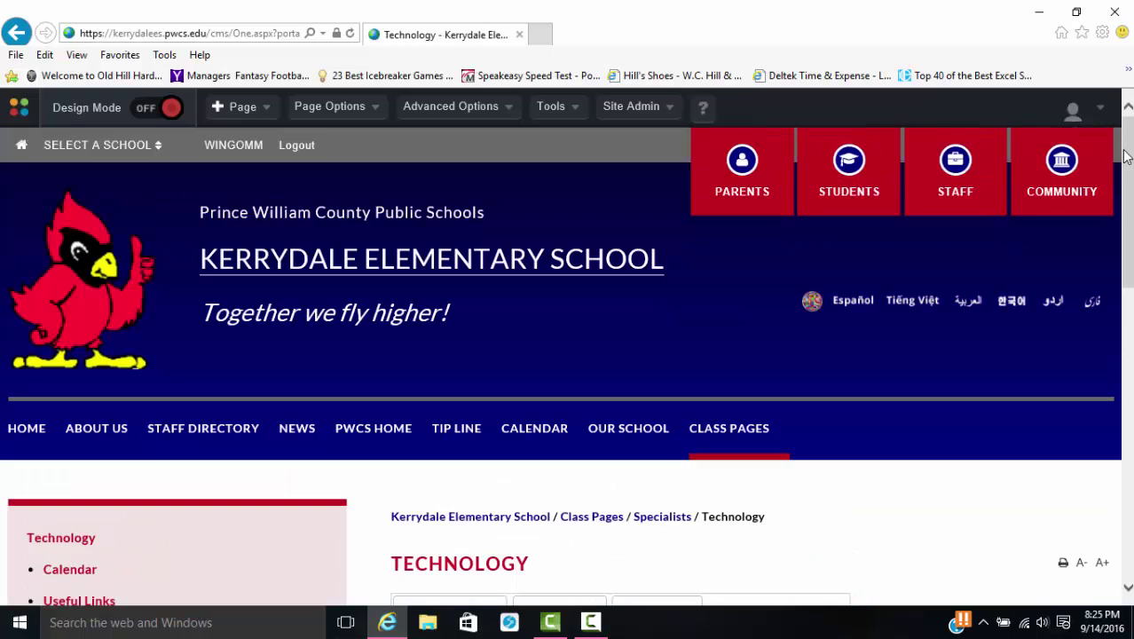
left_click_drag(1125, 155, 1129, 306)
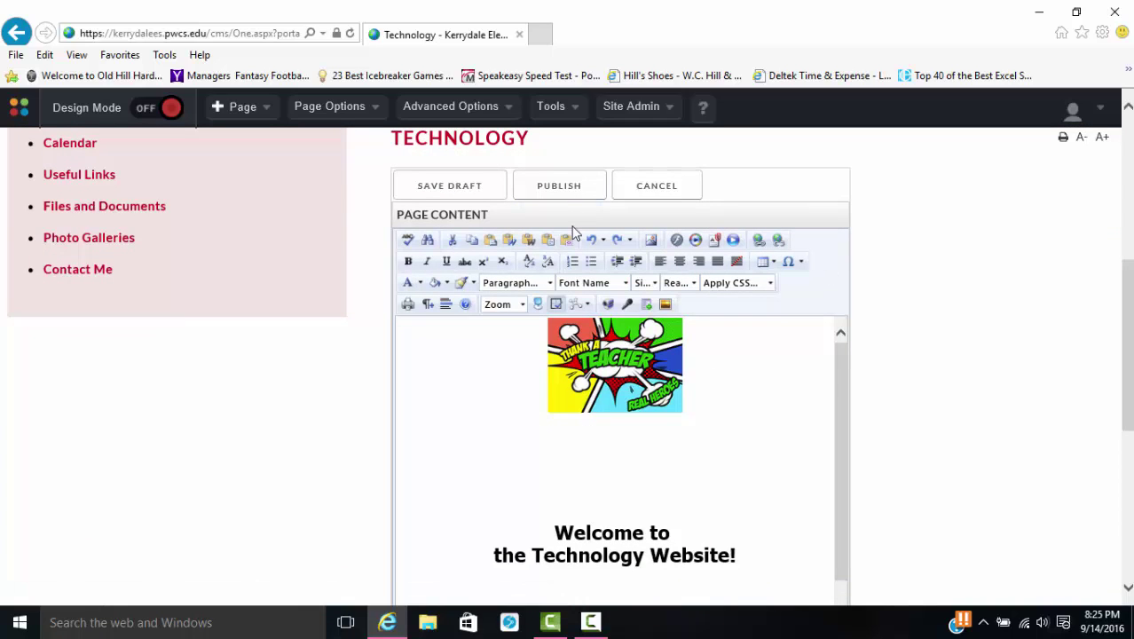
Open the Image Manager for the Thank a Teacher picture and go to the teacher's own folder inside Teachers
left_click(652, 245)
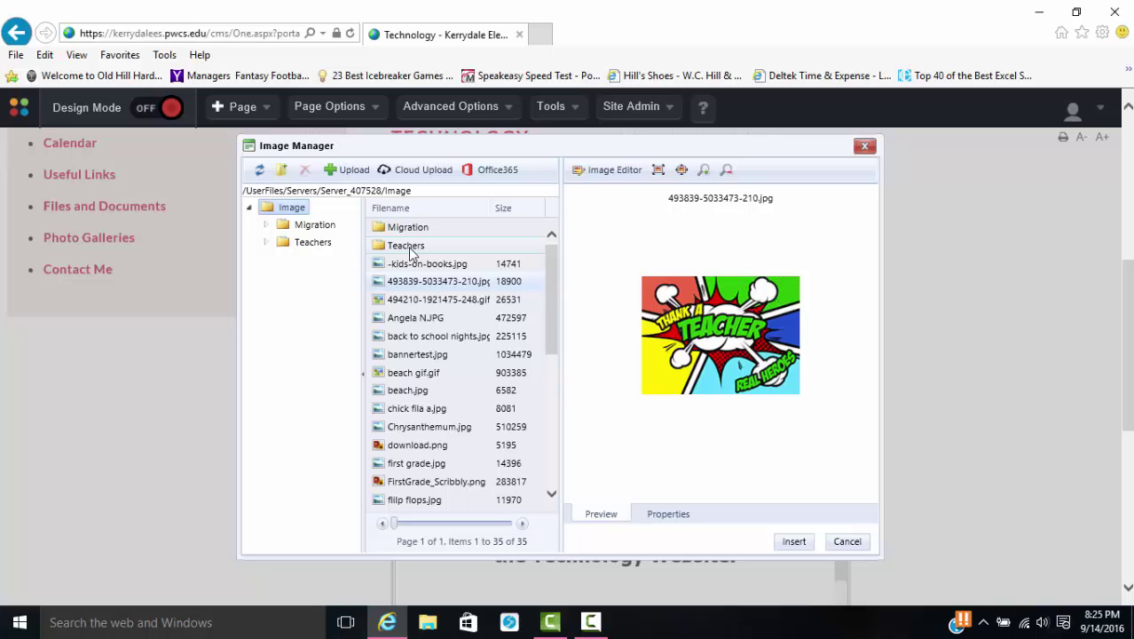
left_click(410, 252)
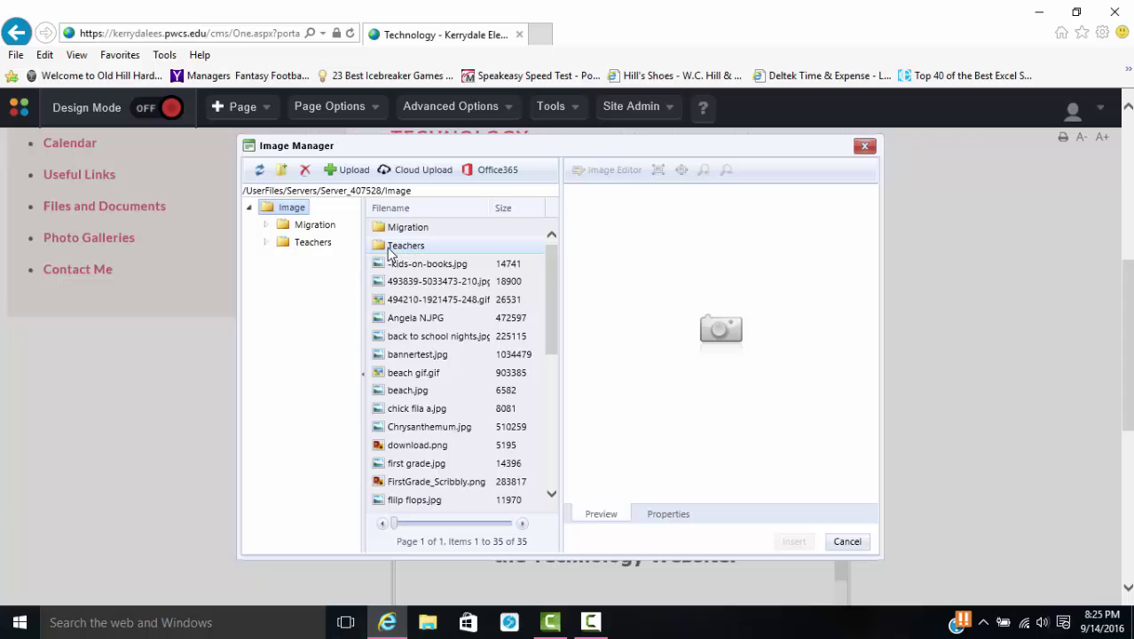
left_click(309, 247)
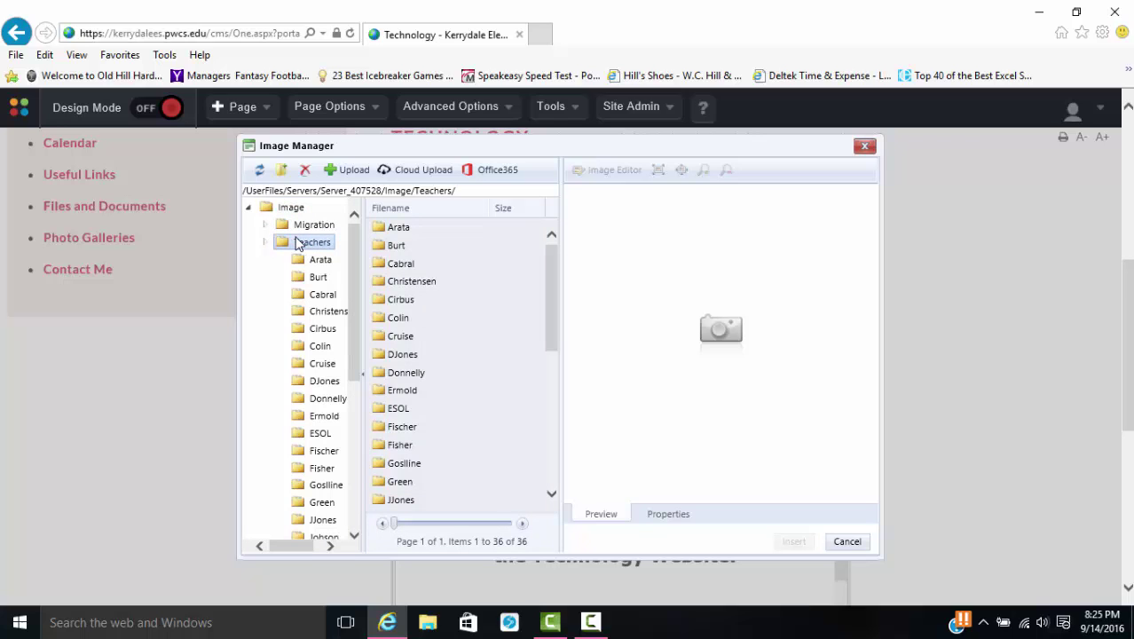
left_click_drag(549, 297, 543, 445)
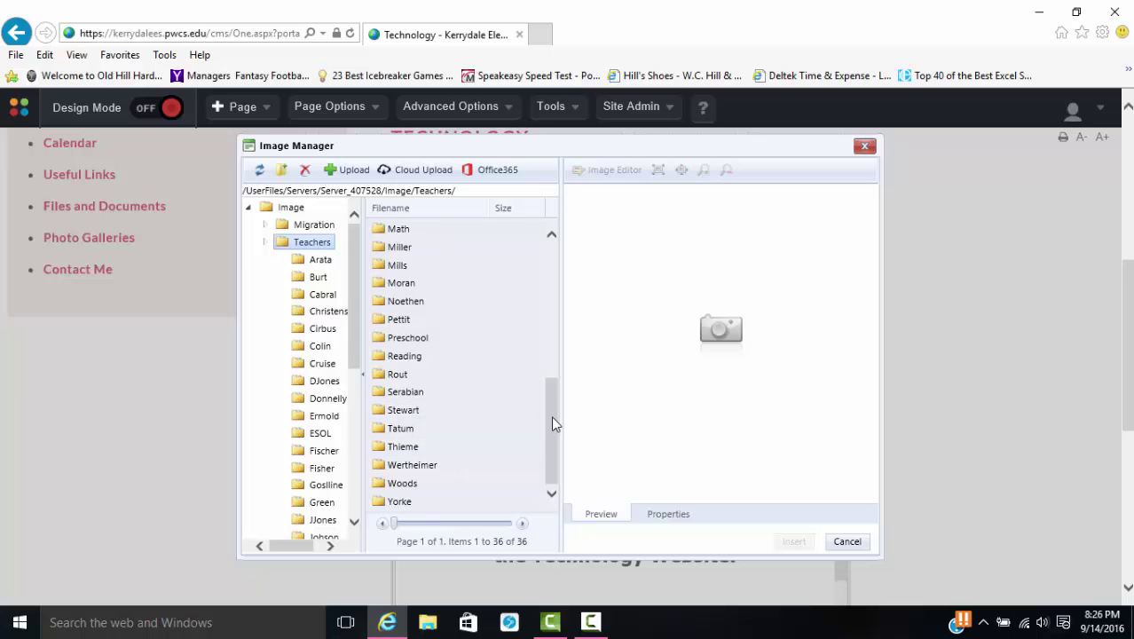
left_click_drag(551, 421, 539, 329)
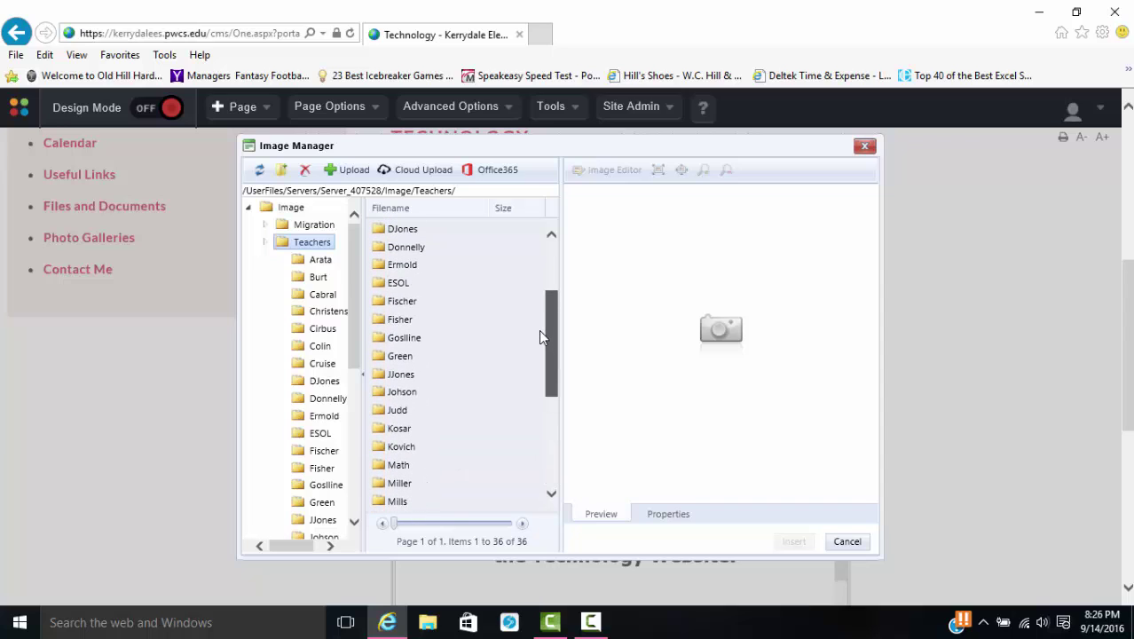
double_click(408, 264)
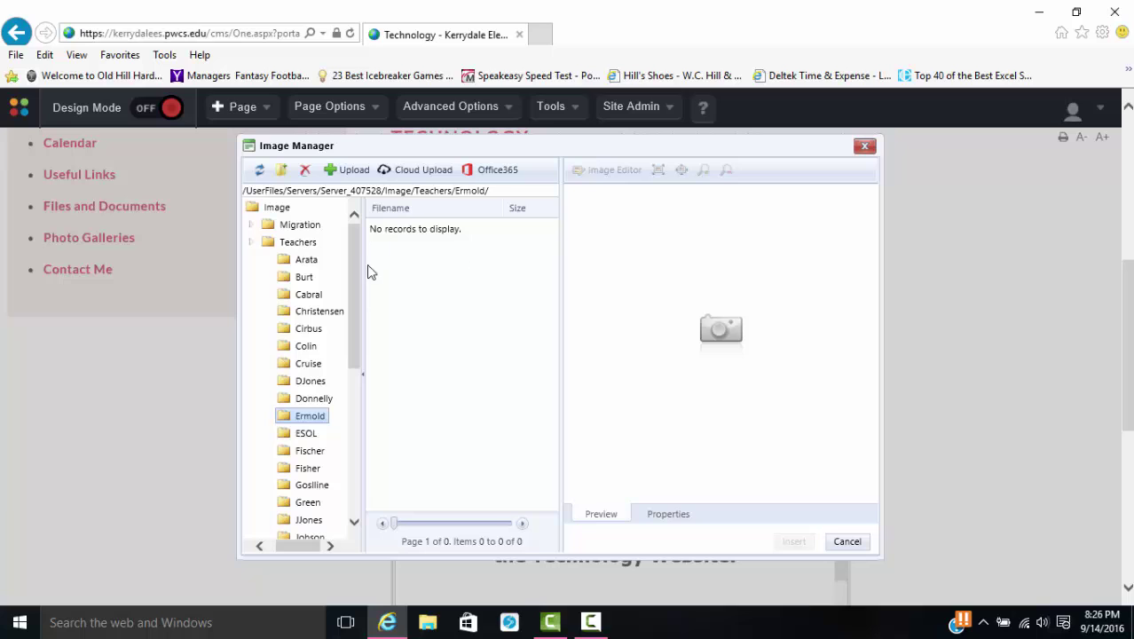
left_click(354, 172)
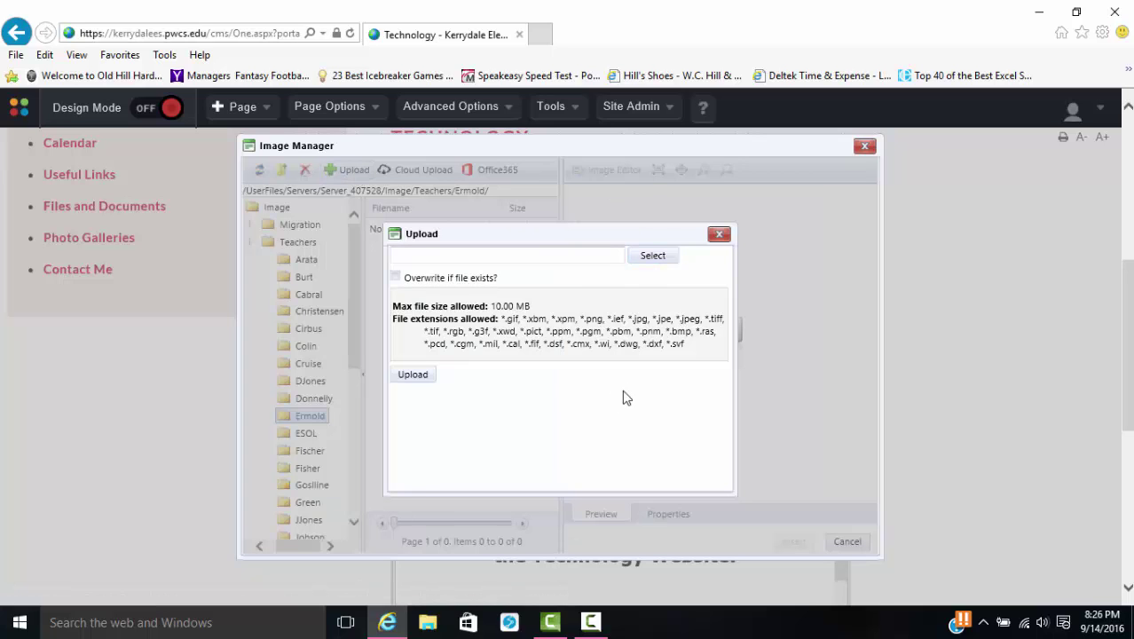
left_click(654, 258)
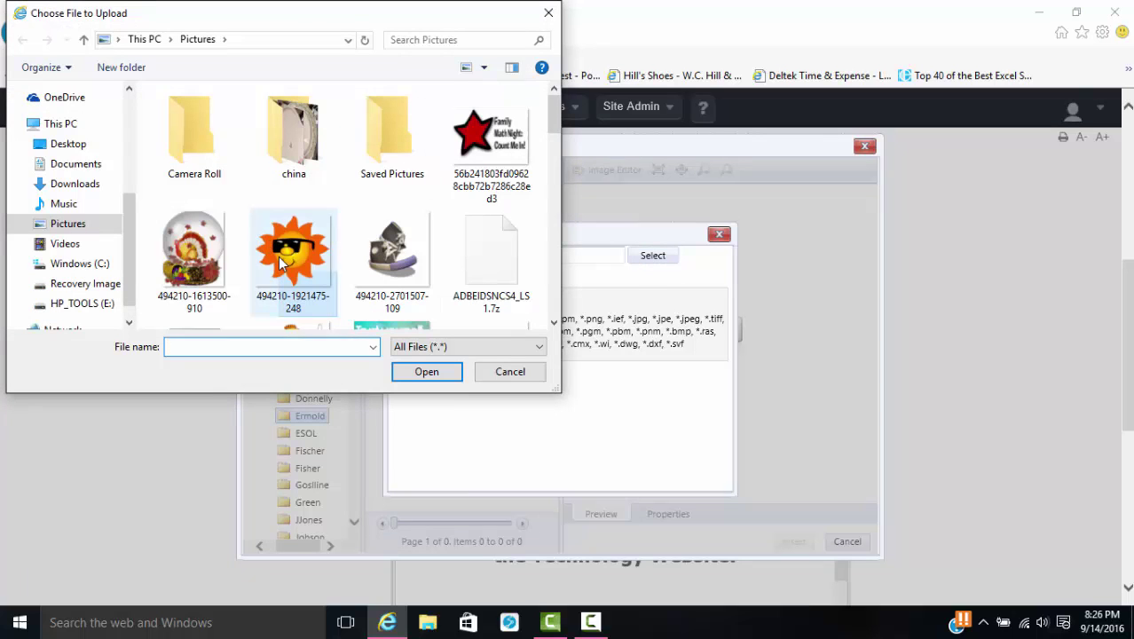
left_click(281, 262)
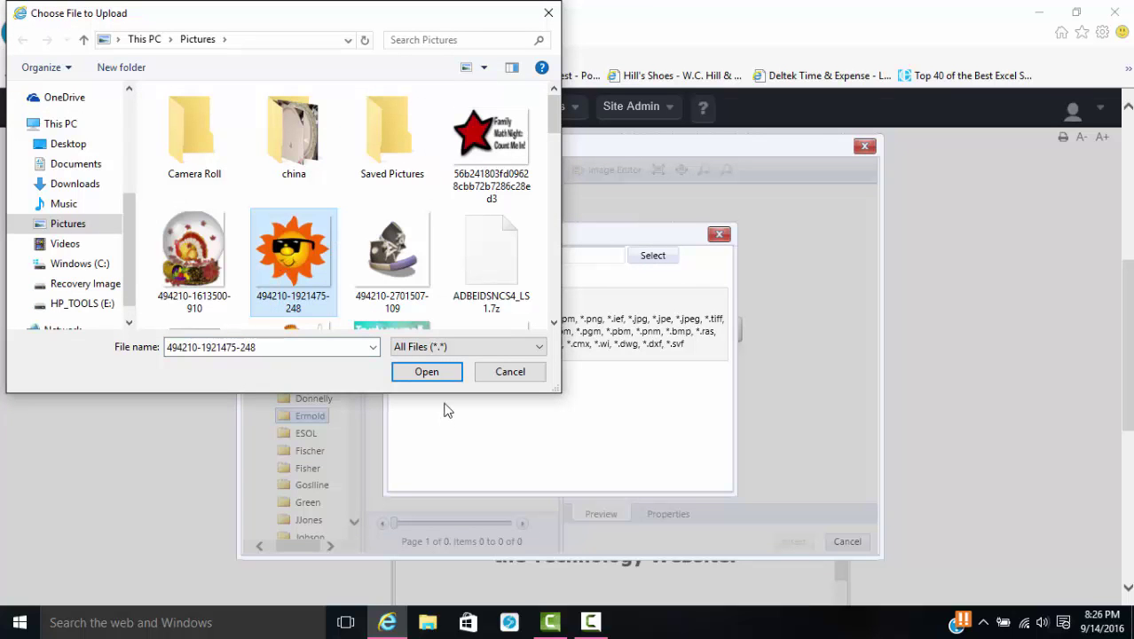
left_click(428, 373)
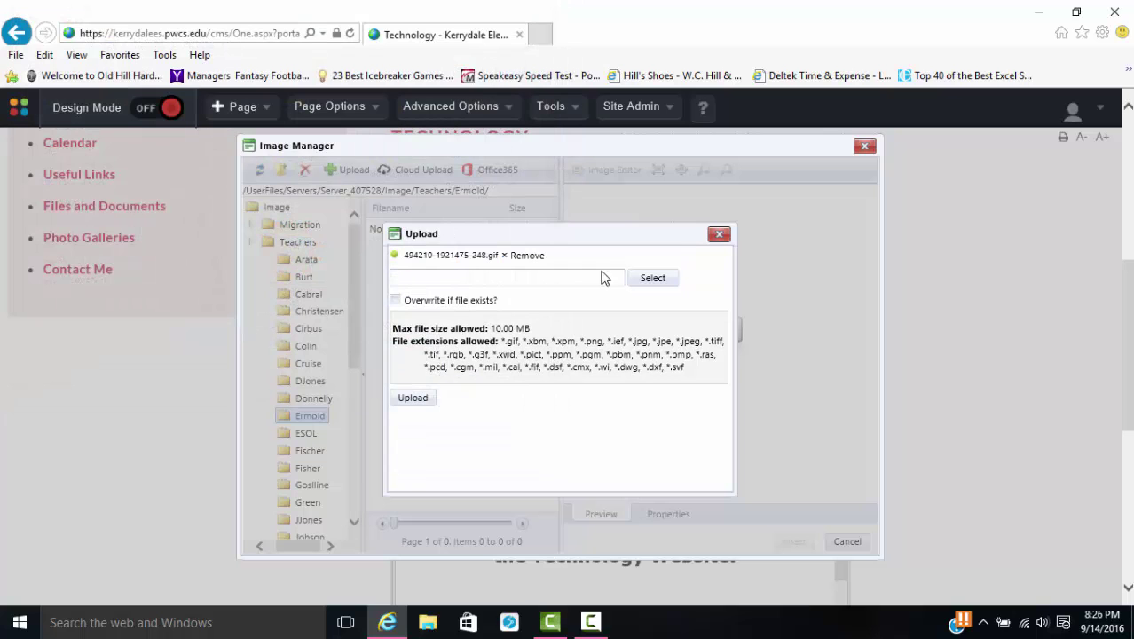
Add the Earth-Day picture to the upload list and upload both files to the teacher's folder
left_click(652, 278)
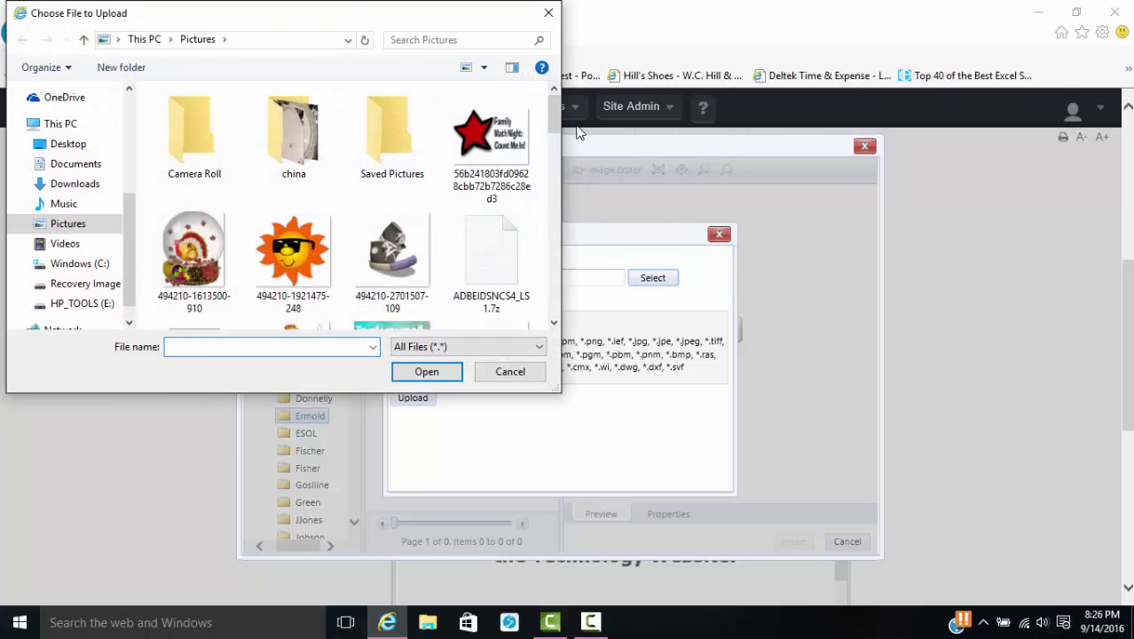
left_click(555, 323)
left_click(555, 323)
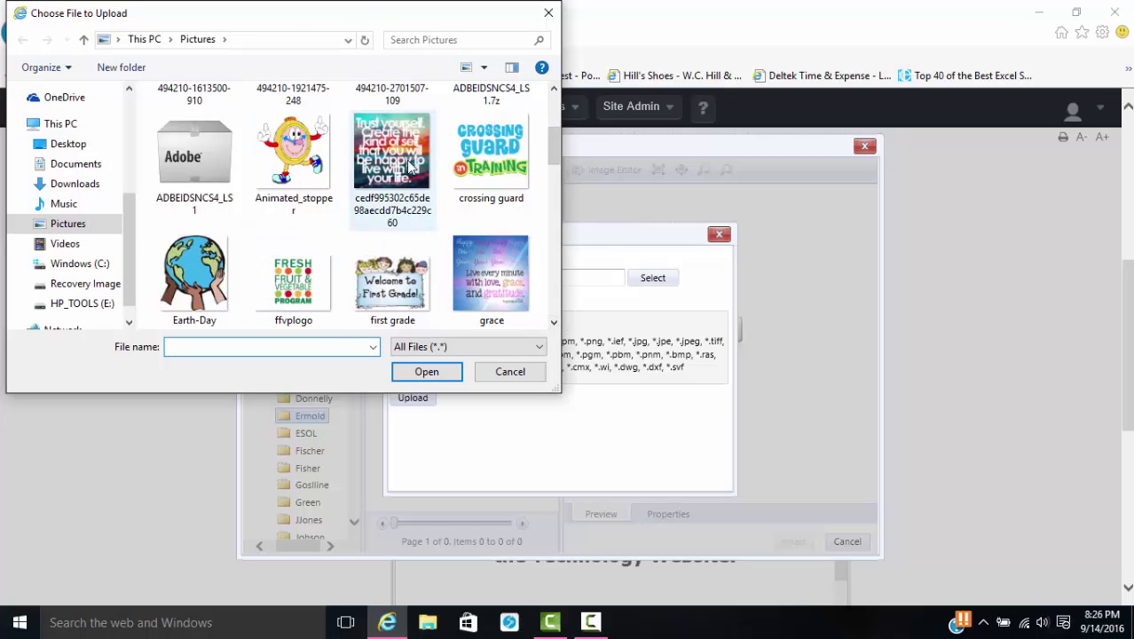
mouse_move(557, 144)
left_mouse_down()
mouse_move(548, 112)
mouse_move(552, 160)
left_mouse_up()
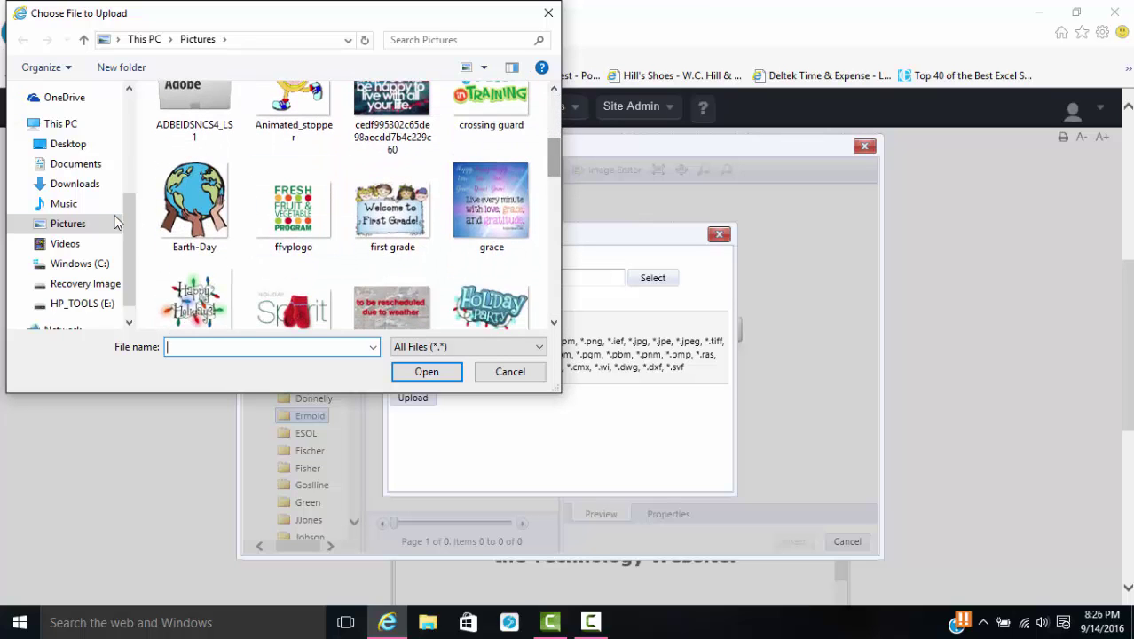
left_click(202, 208)
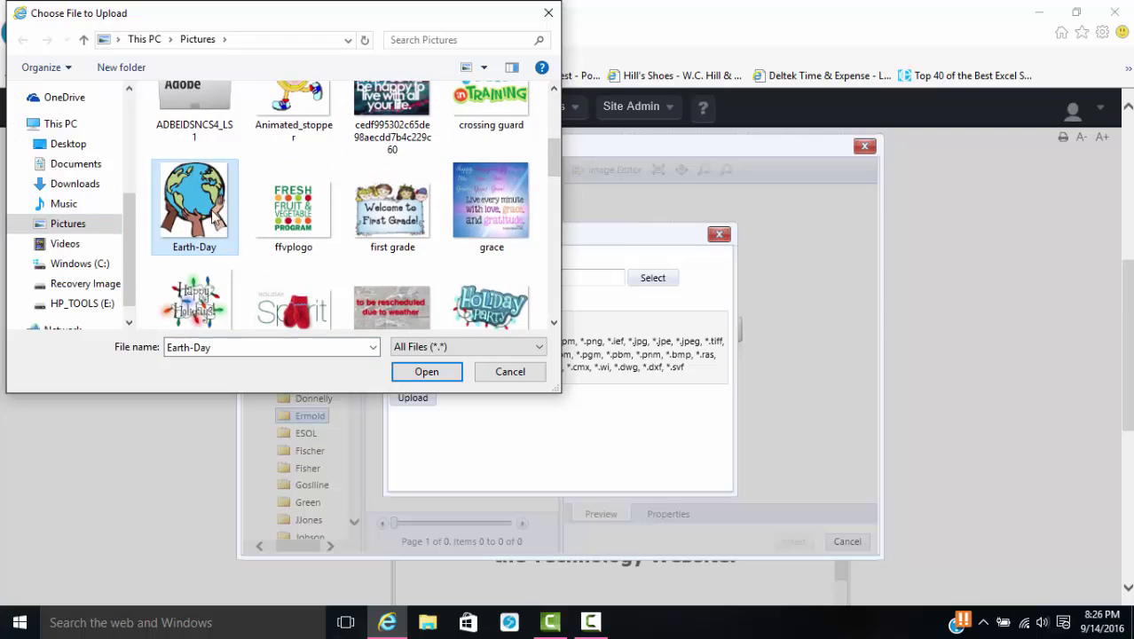
left_click(425, 373)
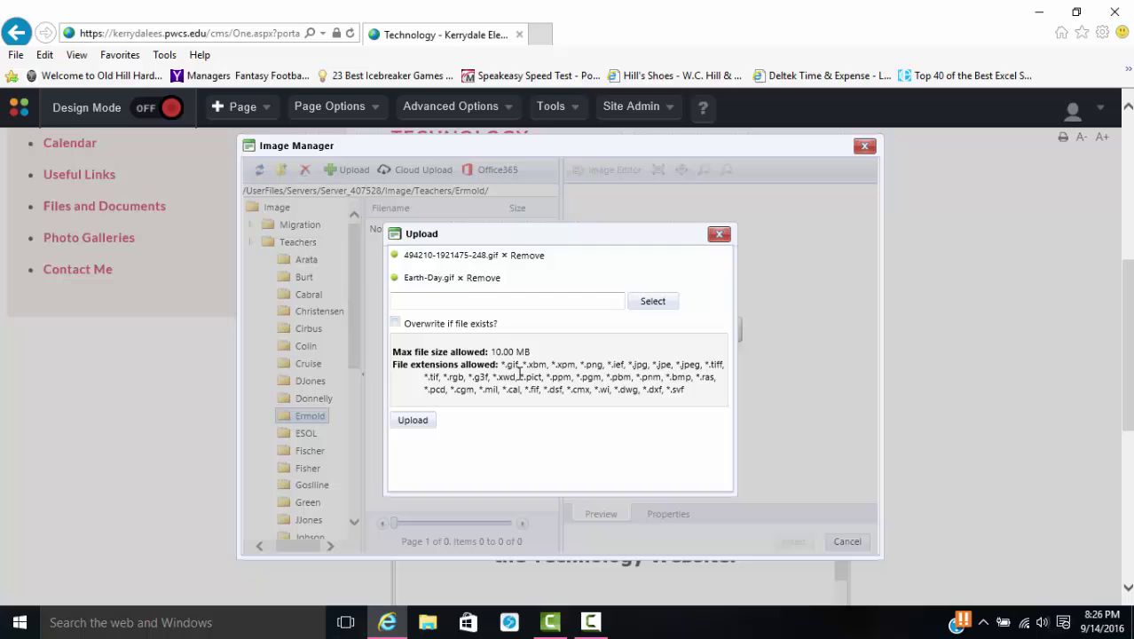
left_click(412, 420)
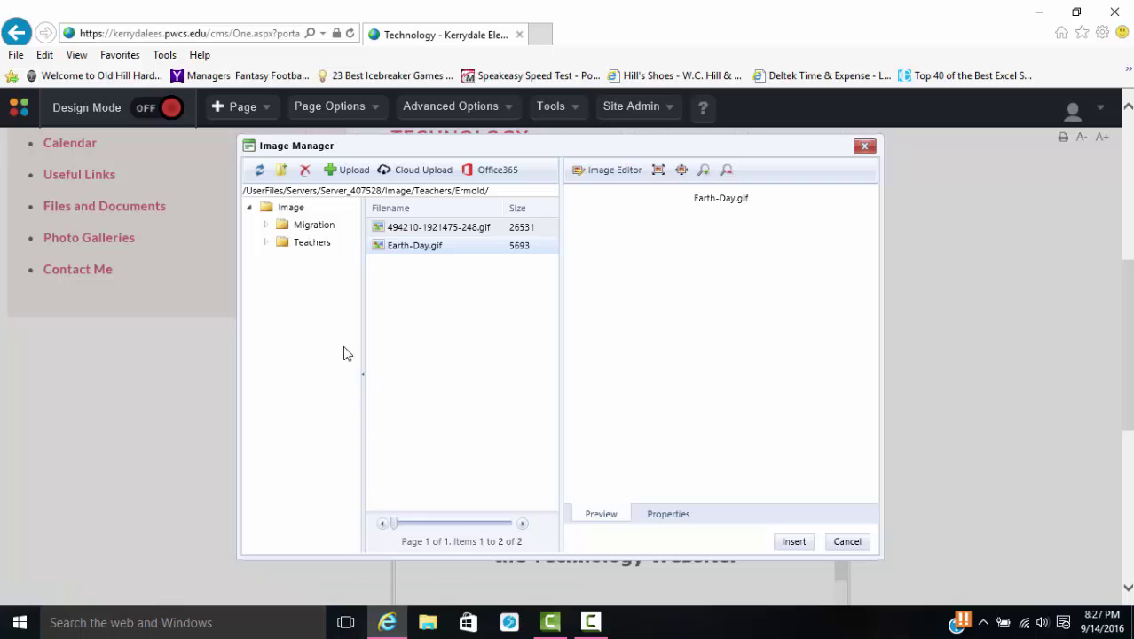
left_click(293, 210)
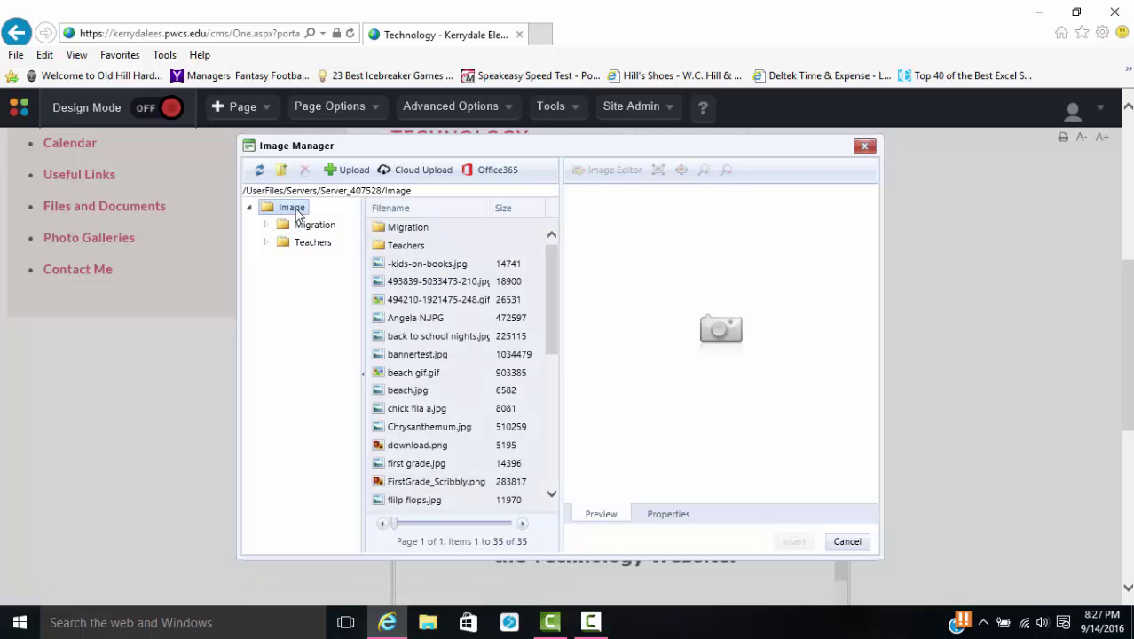
left_click(325, 247)
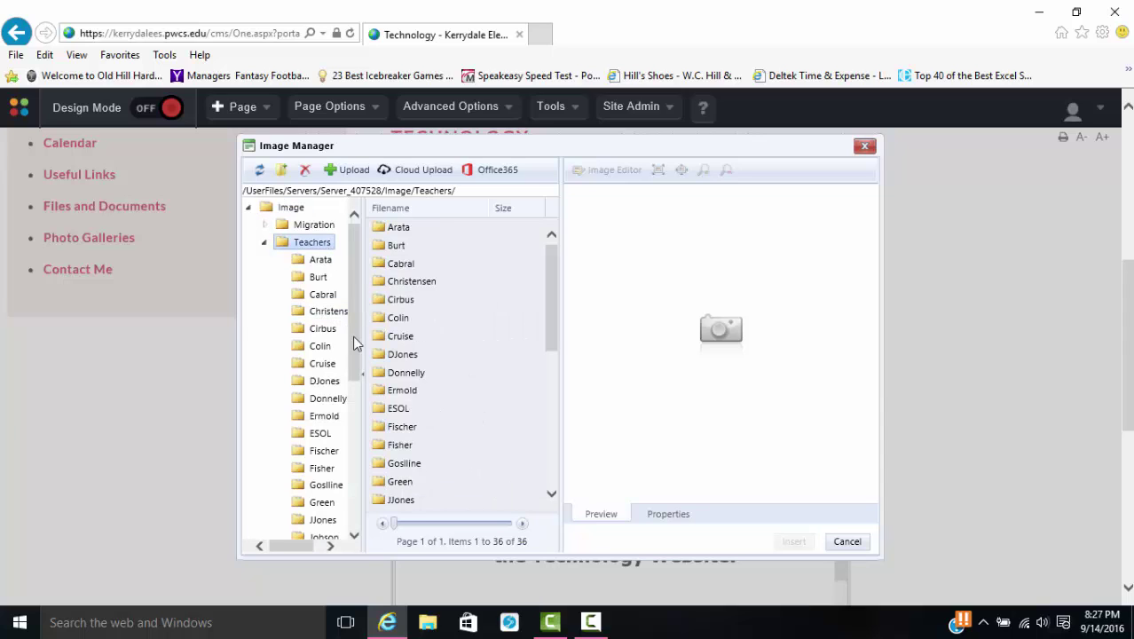
left_click(333, 424)
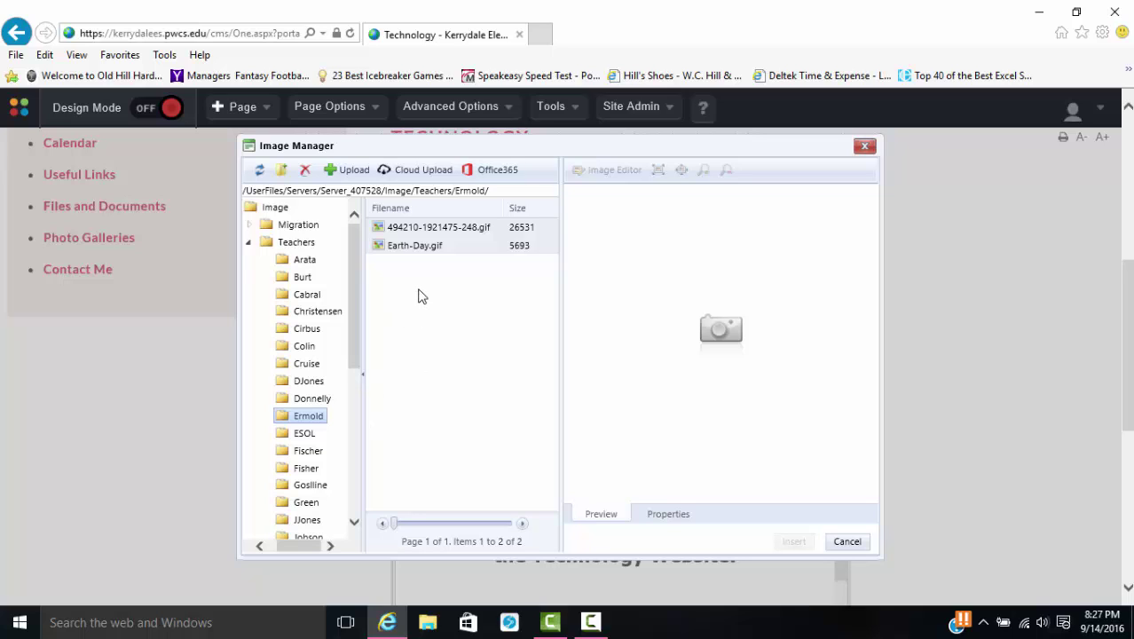
left_click(427, 229)
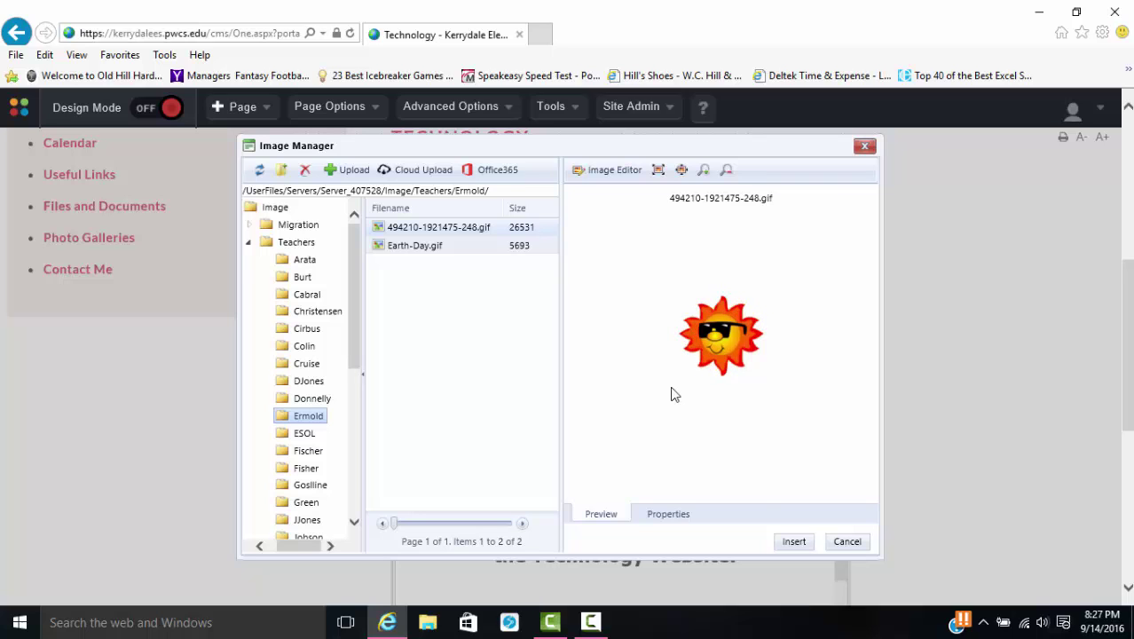
left_click(793, 543)
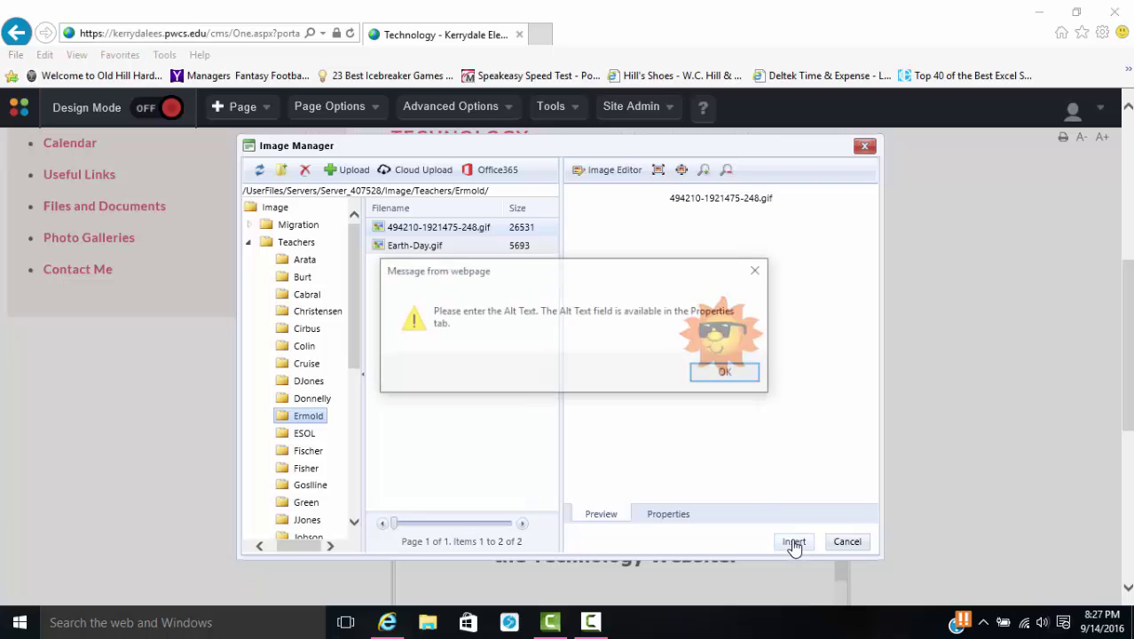
left_click(726, 374)
left_click(667, 515)
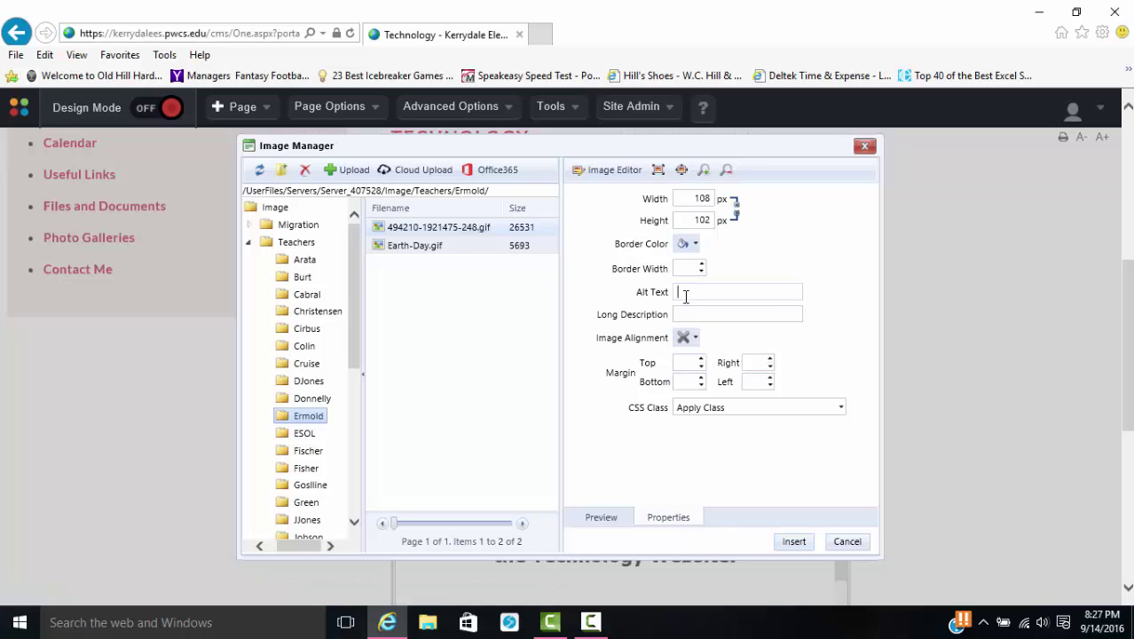
type("sun")
left_click(794, 542)
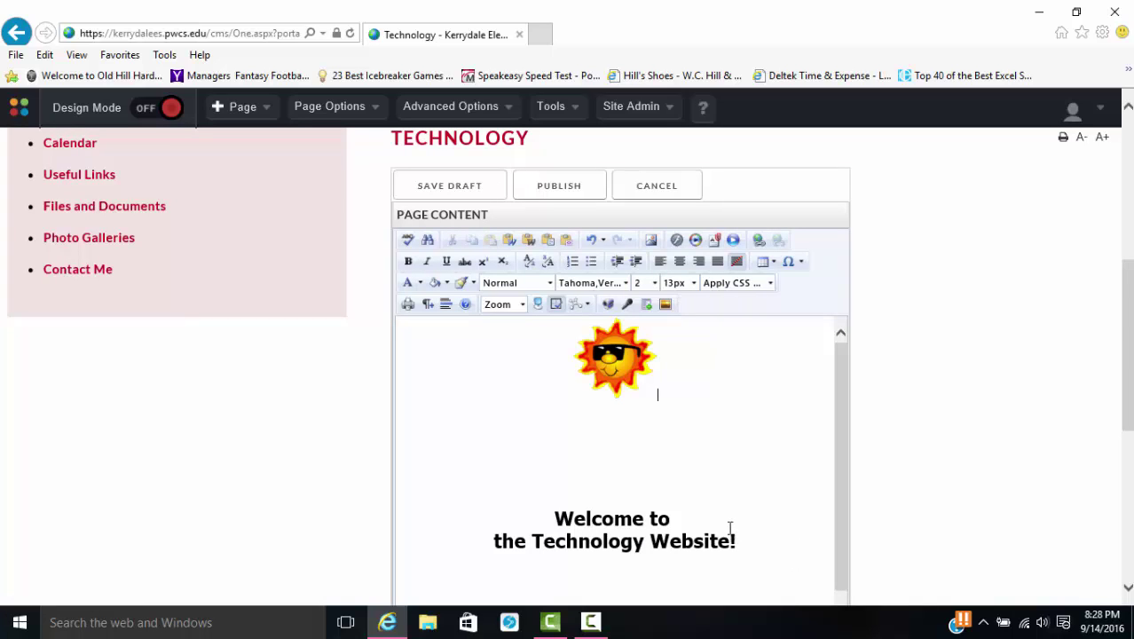
Open the Image Manager for the sun picture and choose Earth-Day.gif from the teacher's folder
left_click(613, 339)
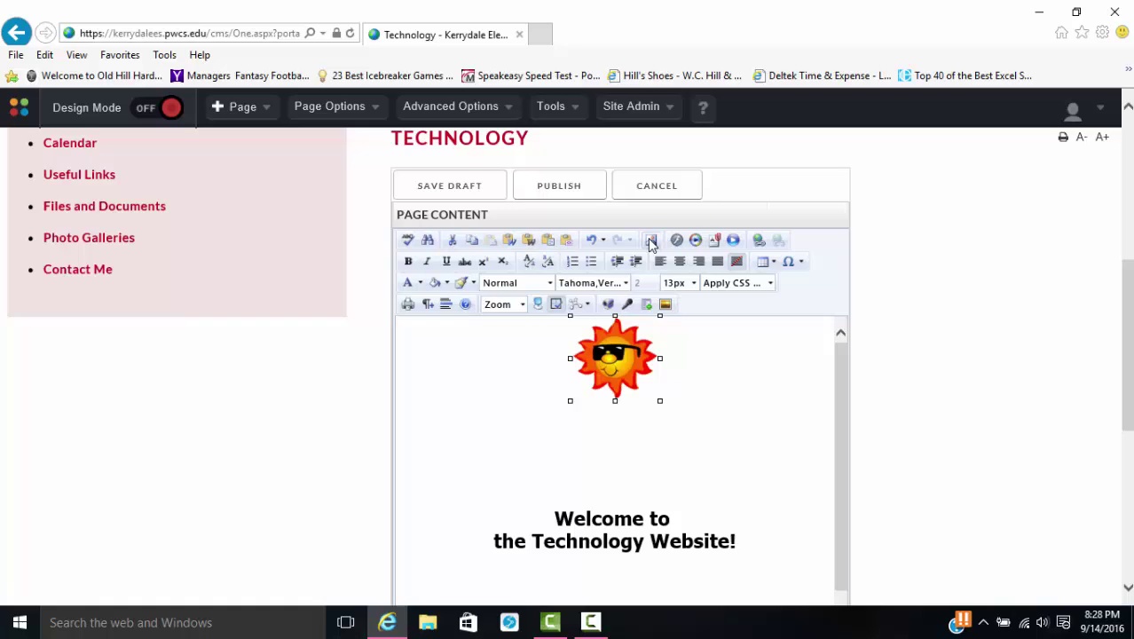
double_click(626, 362)
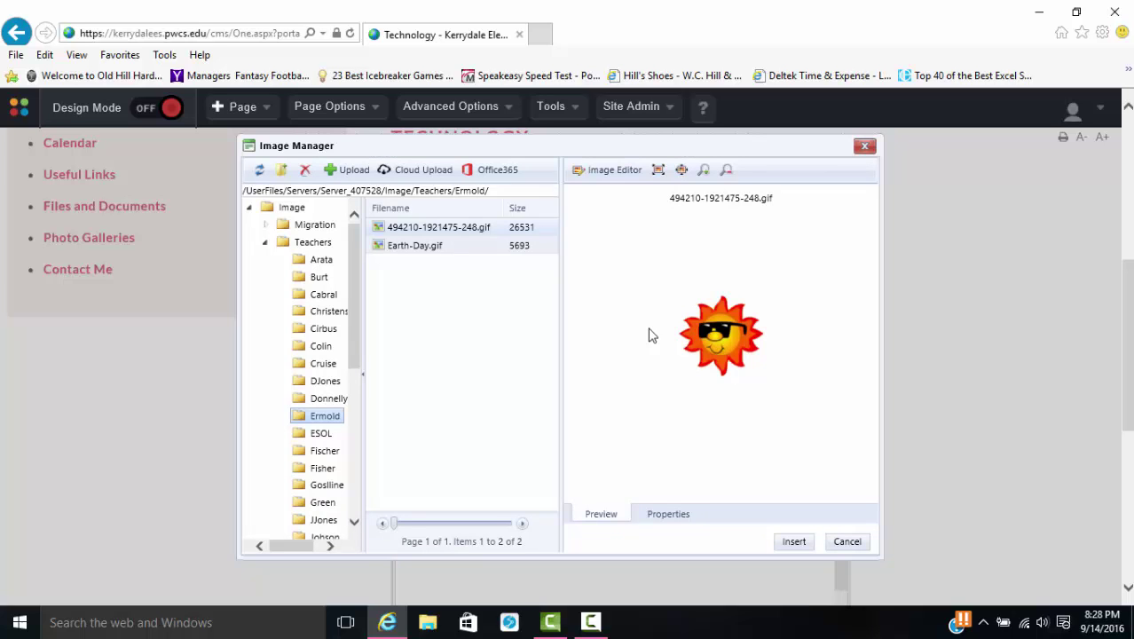
left_click(417, 248)
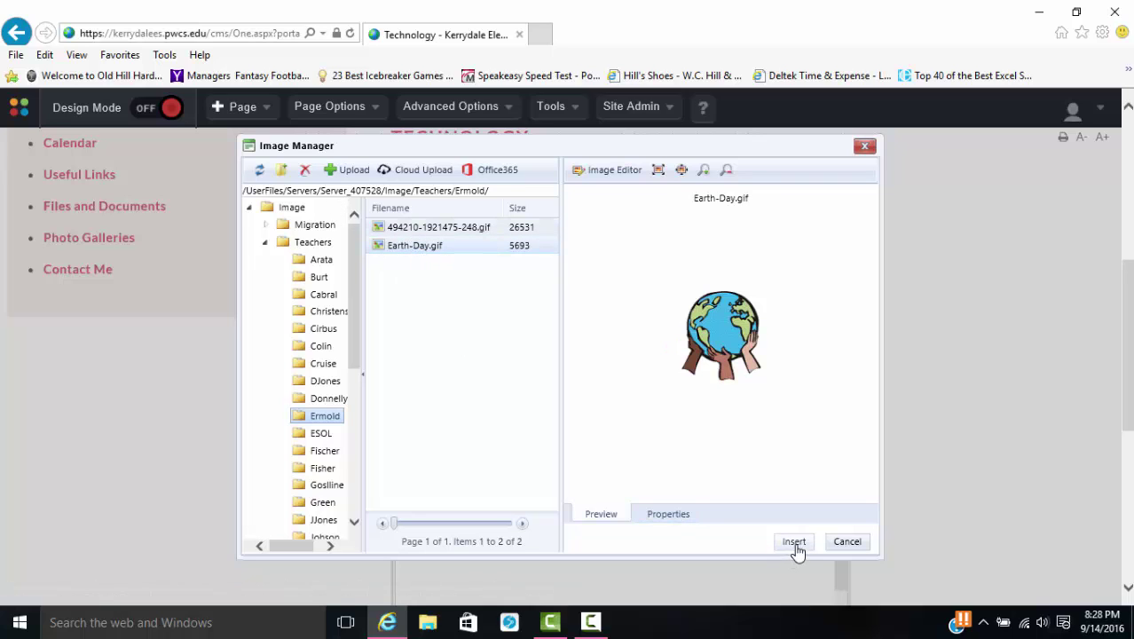
Set the alt text of Earth-Day.gif to "earth with hands" and insert it in place of the sun picture
left_click(666, 516)
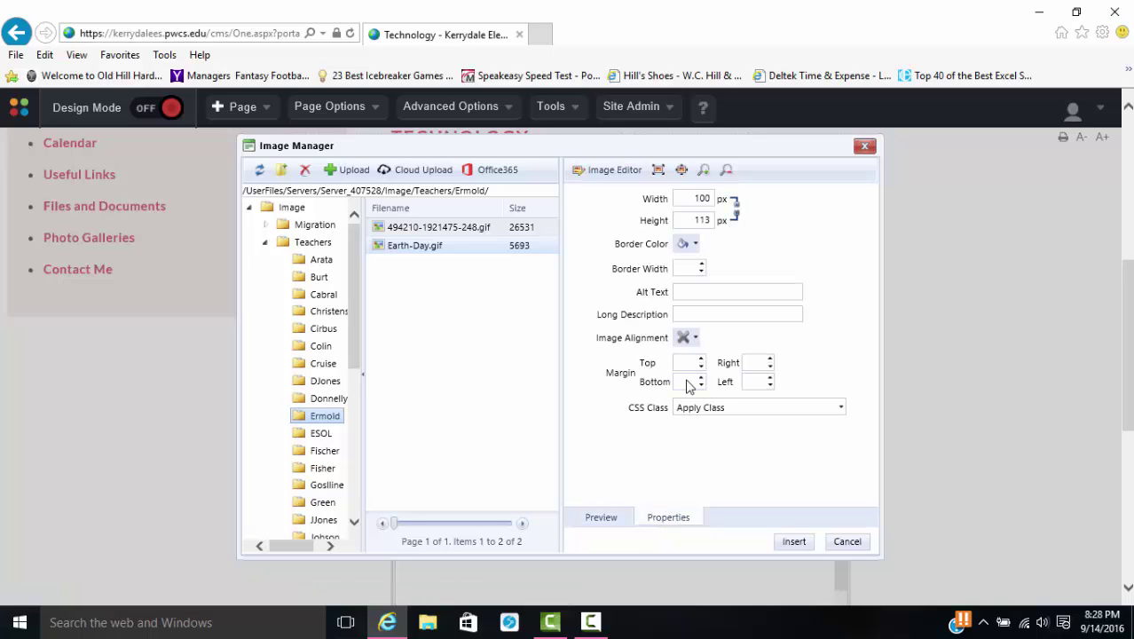
left_click(685, 288)
type("earth wiht")
type(" ha")
key("BackSpace")
key("BackSpace")
key("BackSpace")
key("BackSpace")
key("BackSpace")
type("th h")
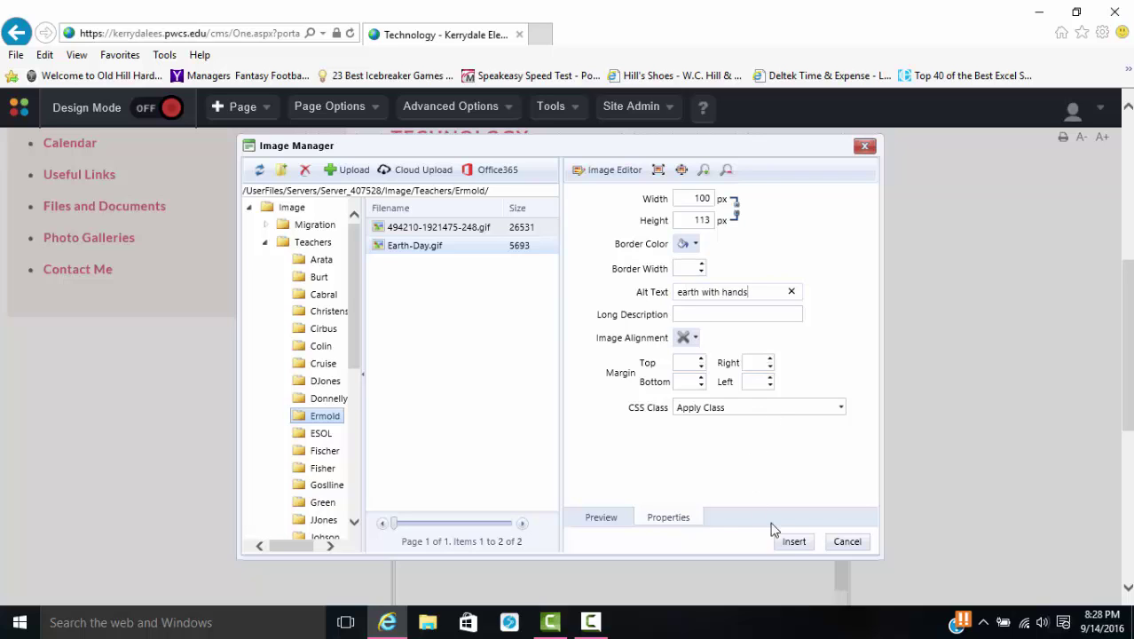
left_click(794, 541)
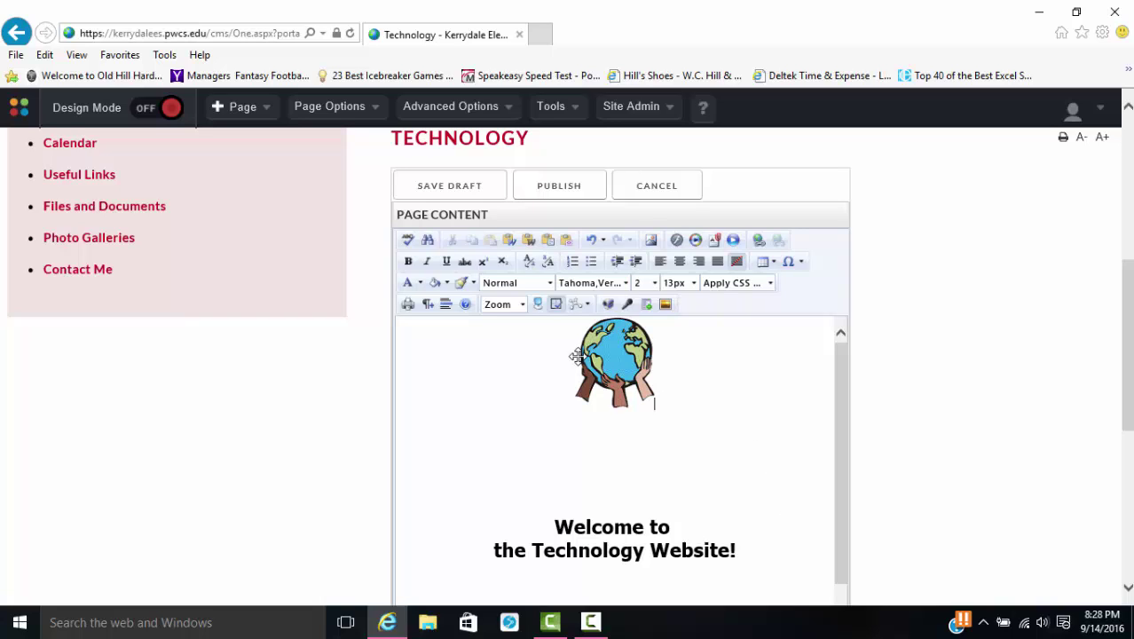
Enlarge the earth picture in the page content to about 248 by 202 px
left_click(615, 357)
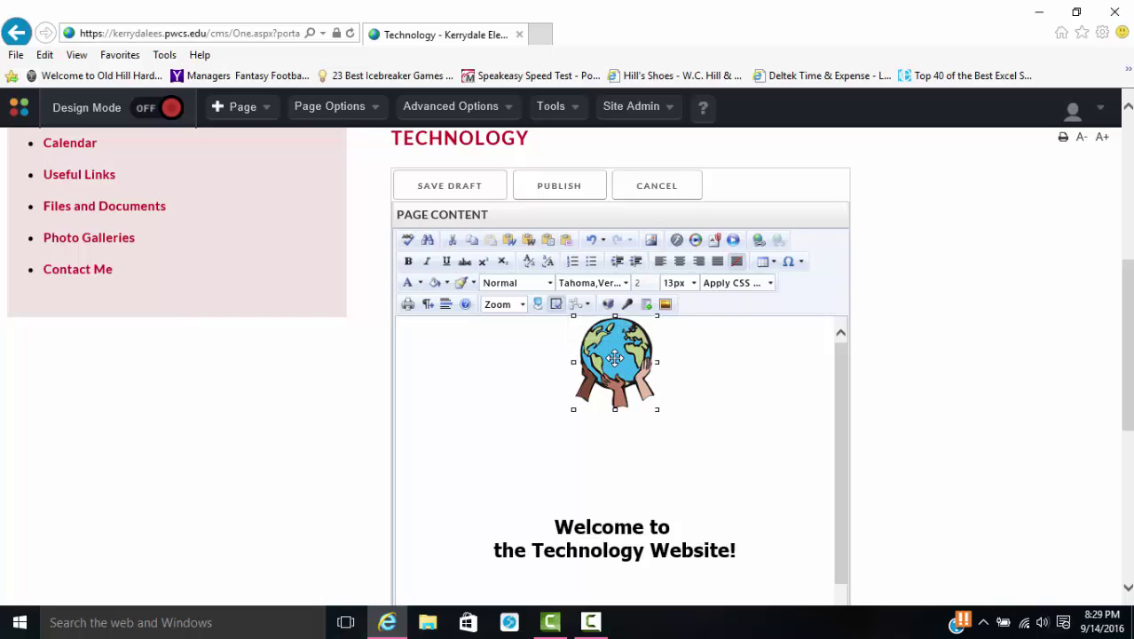
left_click_drag(571, 413, 501, 497)
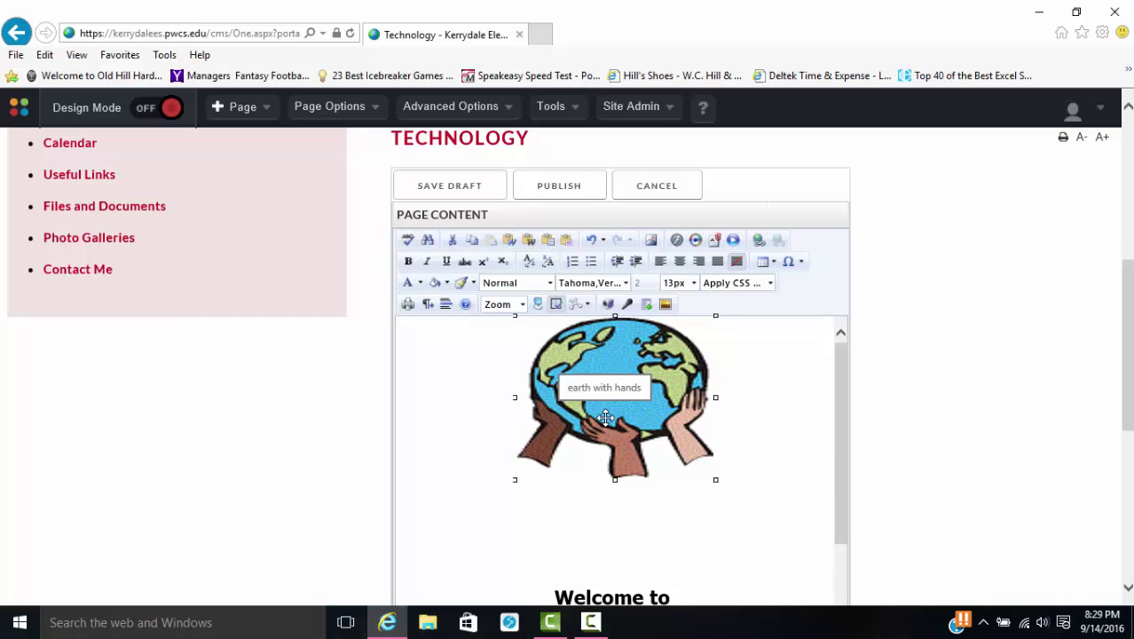
left_click(540, 535)
left_click(527, 422)
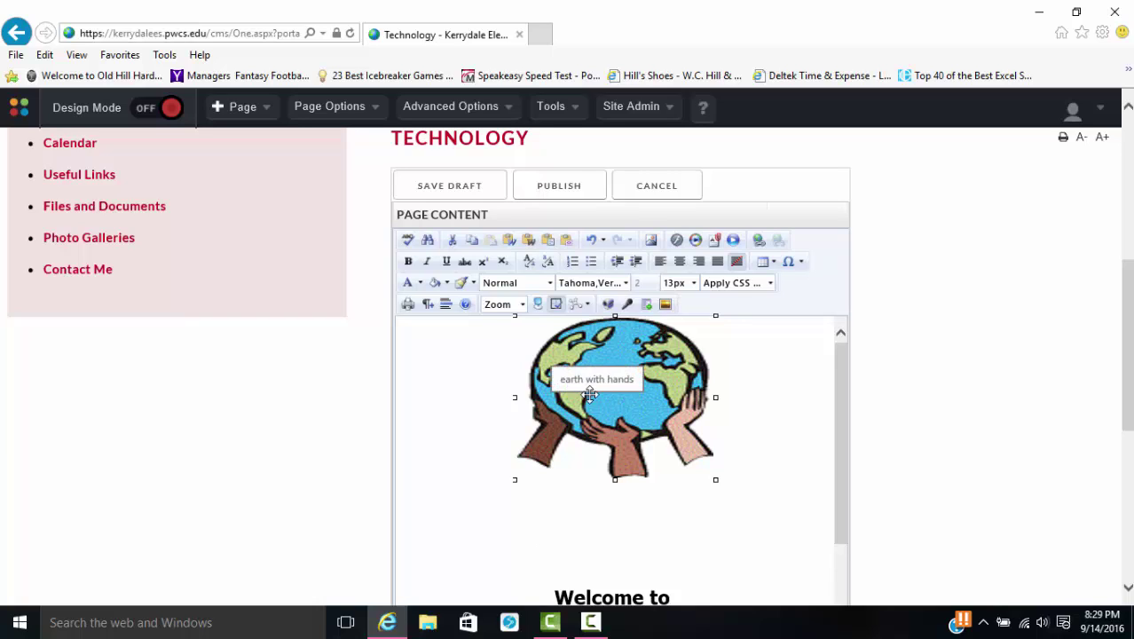
right_click(617, 437)
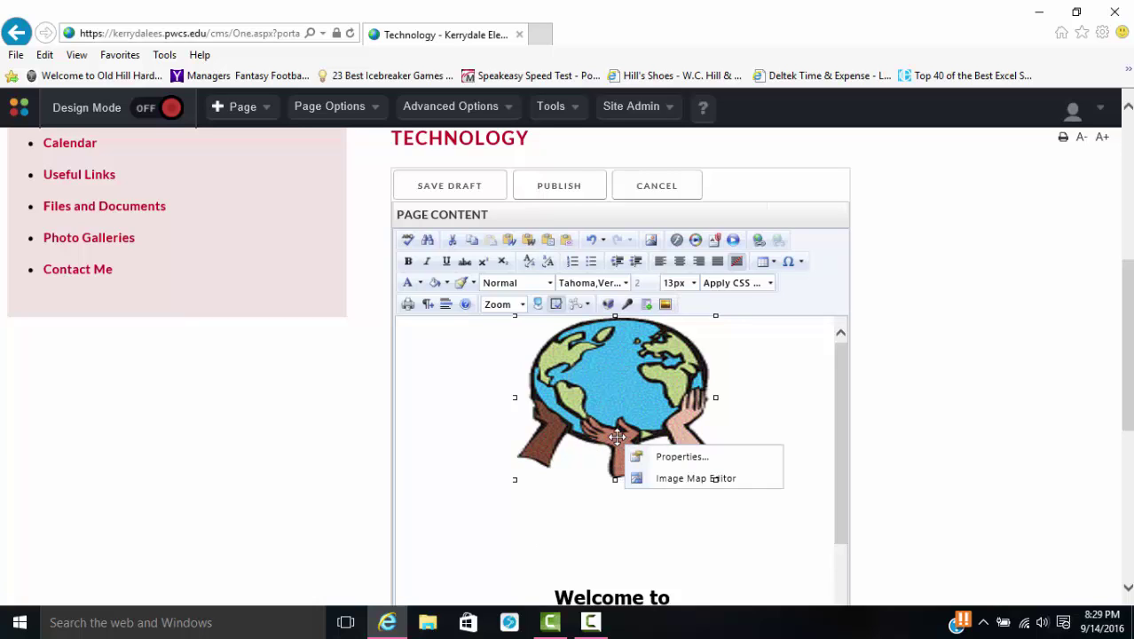
left_click(714, 479)
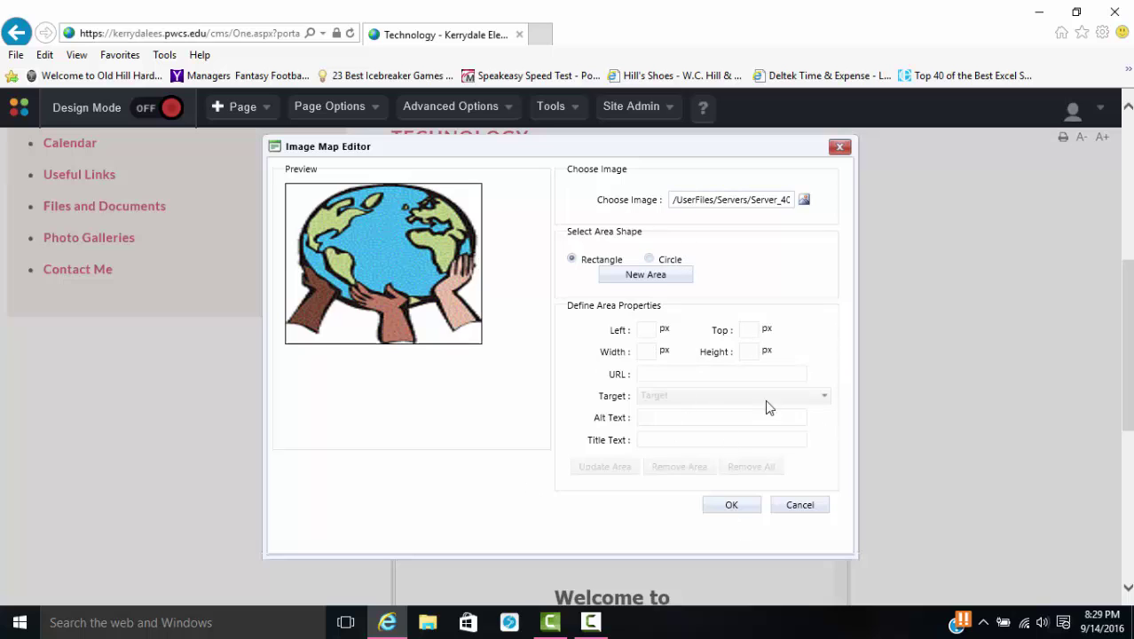
left_click(800, 505)
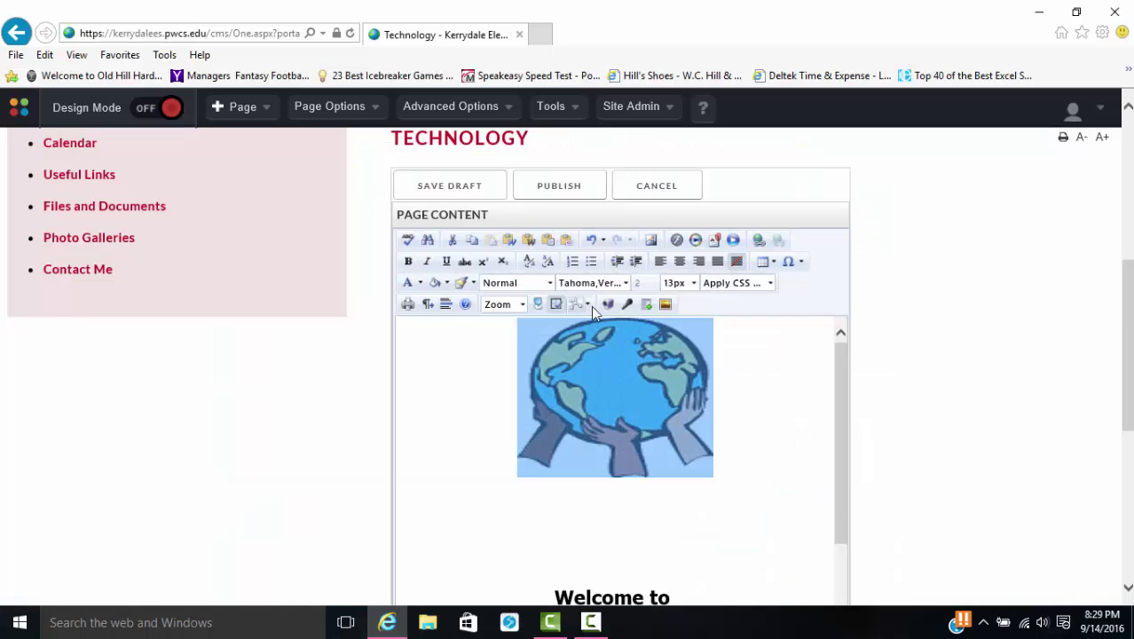
Set the earth picture's image alignment to bottom in its properties and apply the change
right_click(596, 354)
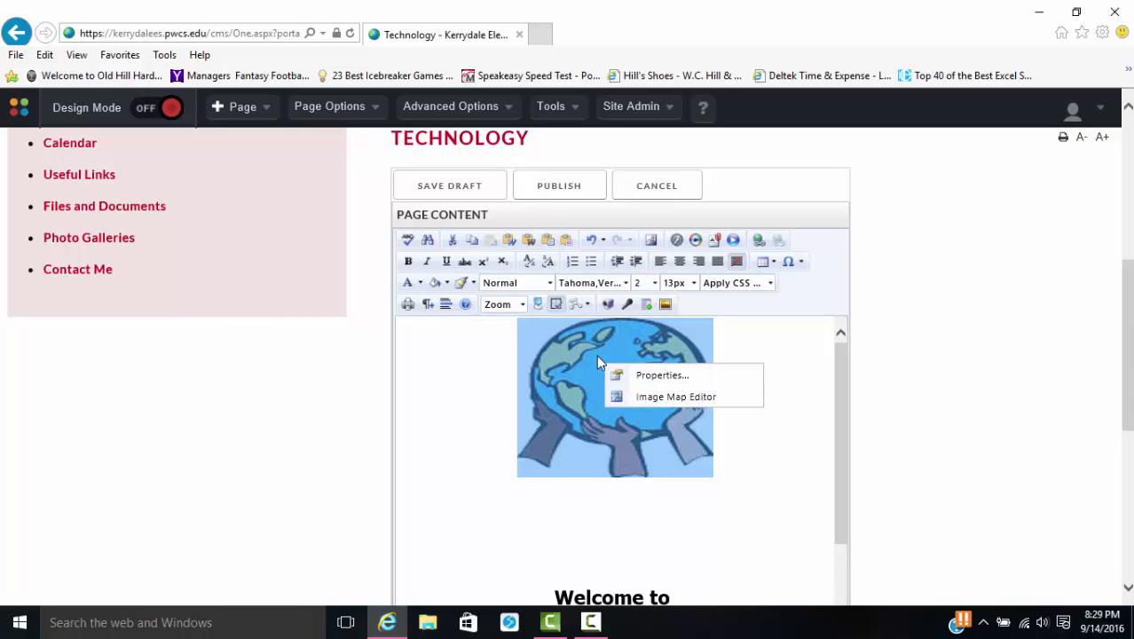
left_click(650, 376)
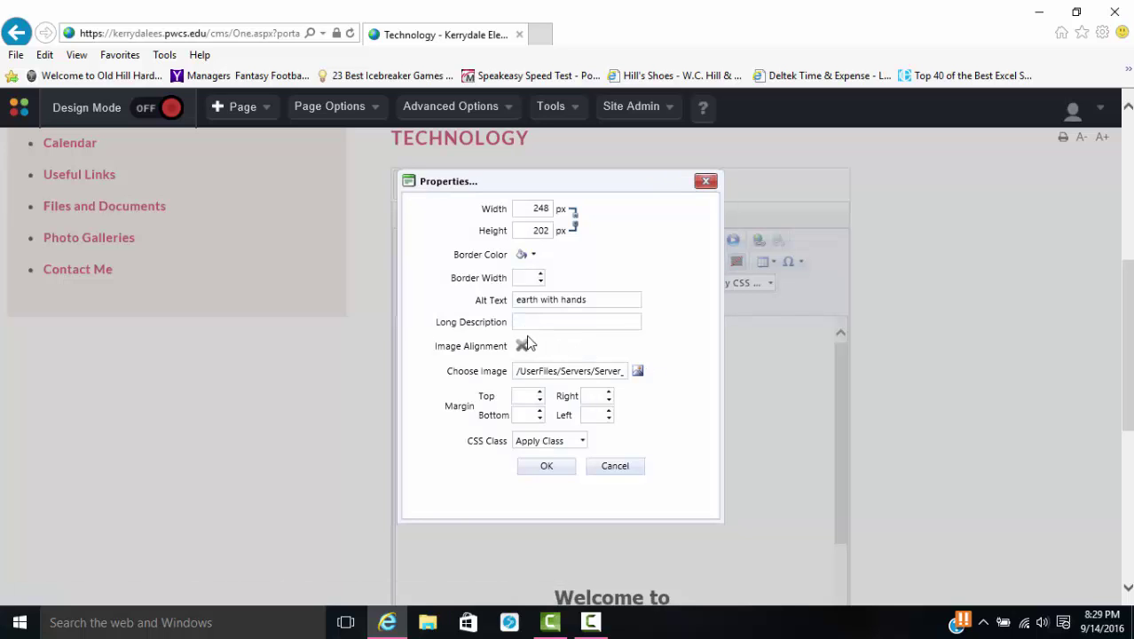
left_click(533, 348)
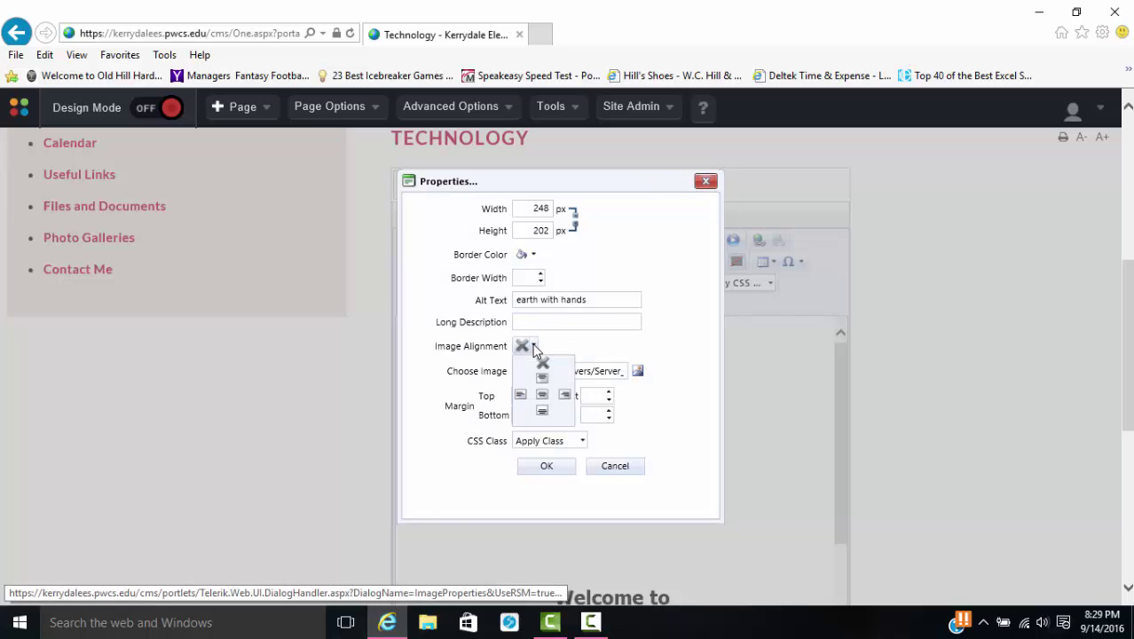
left_click(542, 412)
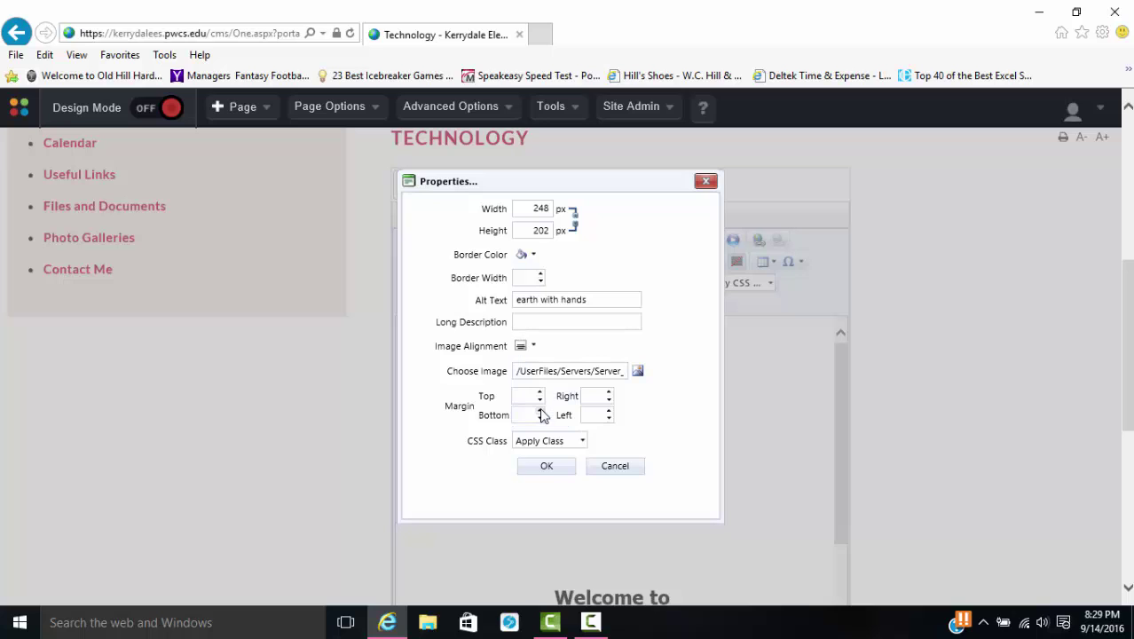
left_click(547, 470)
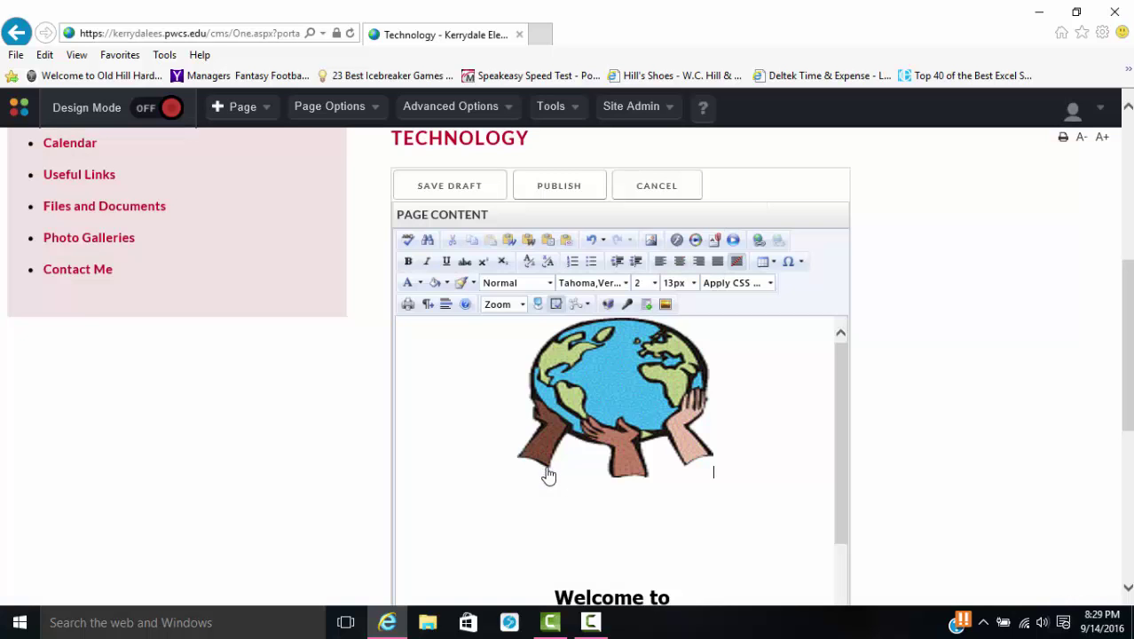
Move the earth picture down so it sits centred just above the "Welcome to the Technology Website!" heading
left_click_drag(578, 359, 540, 588)
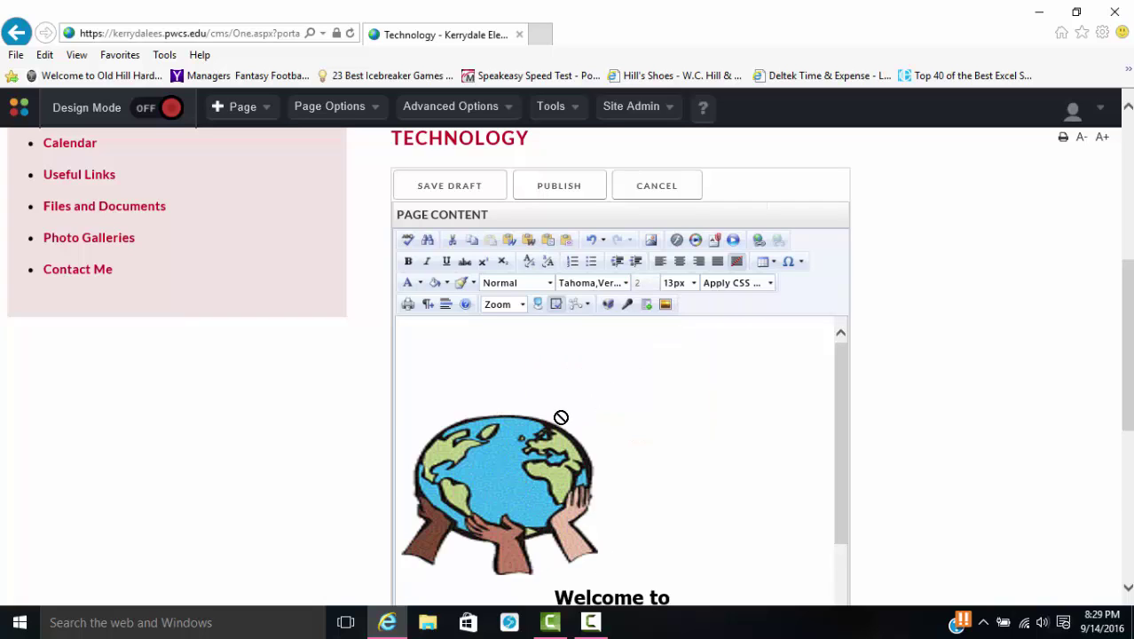
left_click_drag(537, 461, 557, 414)
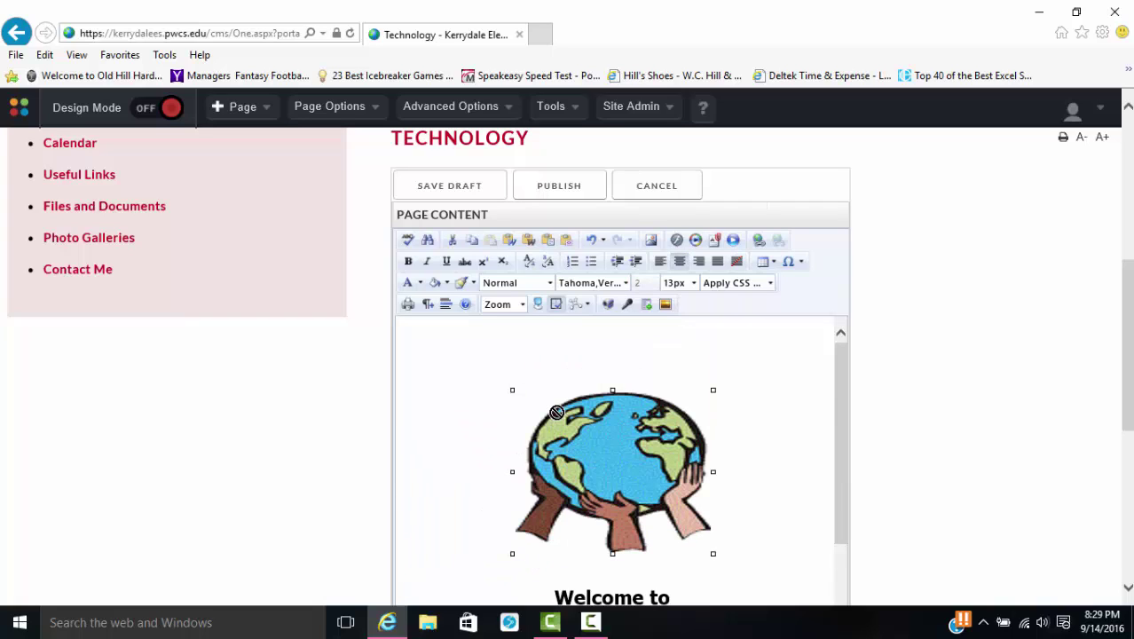